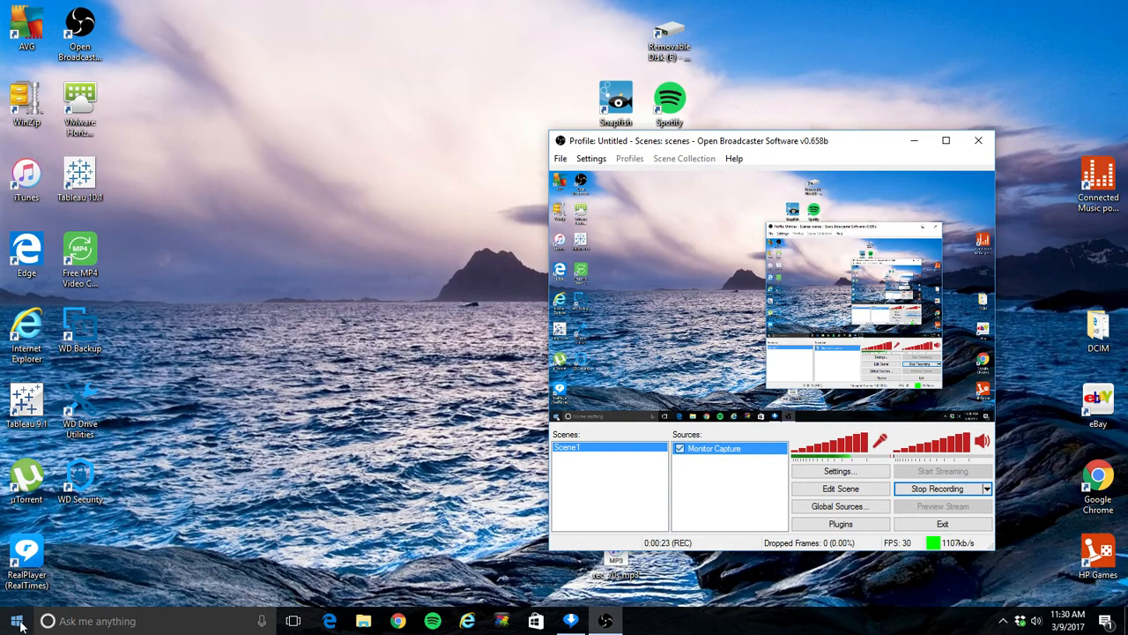
# Launch Access 2016 and create a new blank database.
pyautogui.click(17, 621)
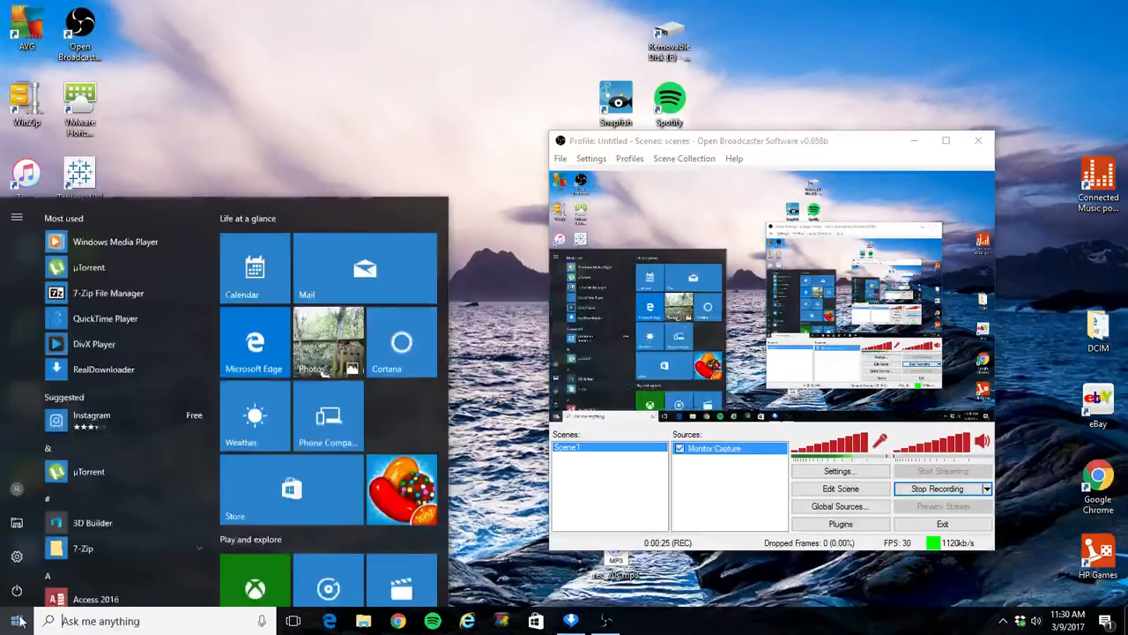
pyautogui.click(150, 598)
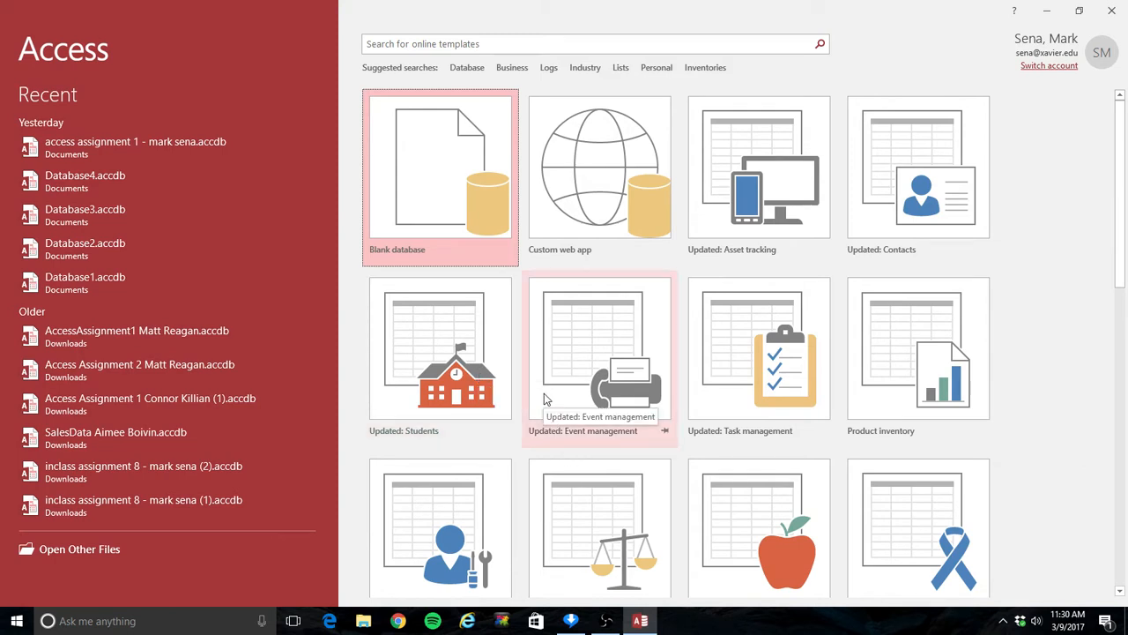
pyautogui.doubleClick(478, 194)
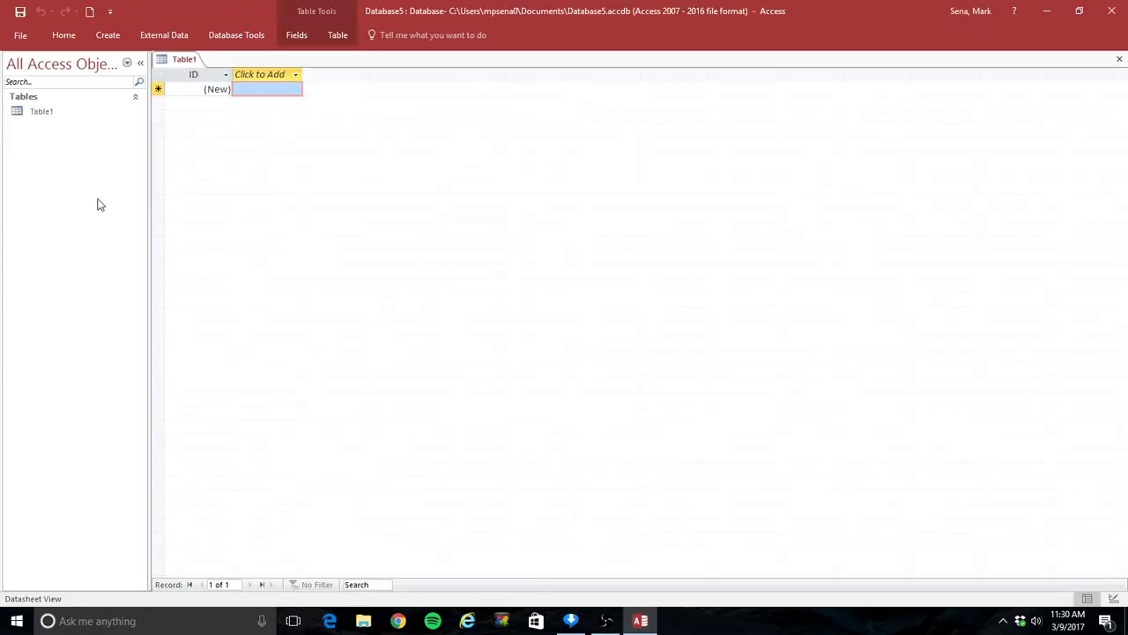
# Save the database in Access Database format, named accessassignment1 plus the author's full name, closing open objects, and enable its content.
pyautogui.click(16, 33)
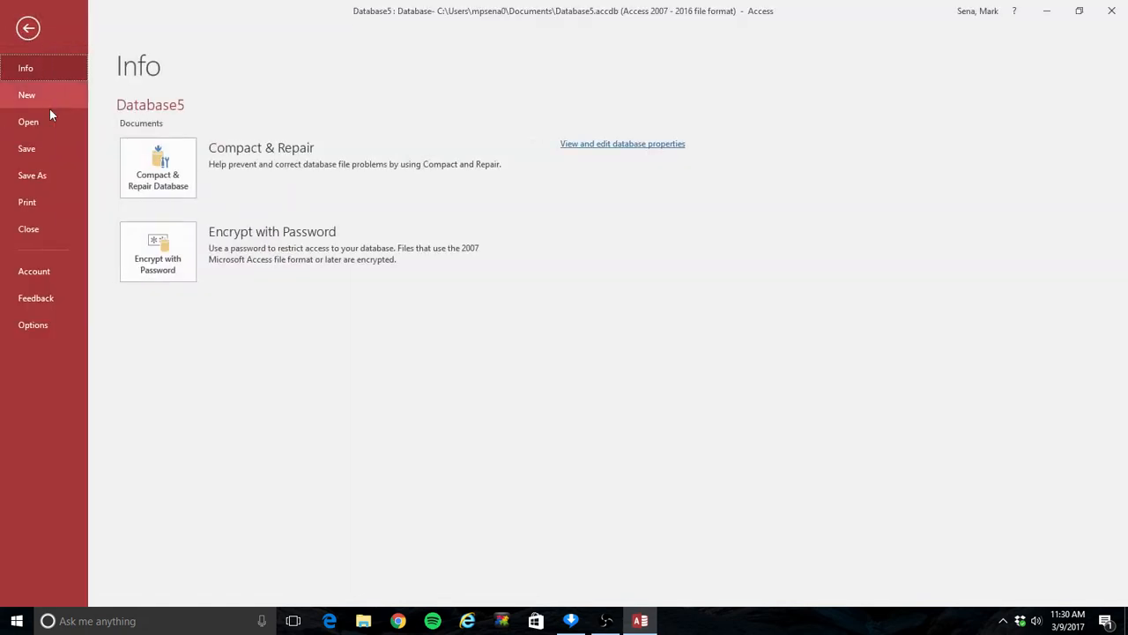
pyautogui.click(44, 179)
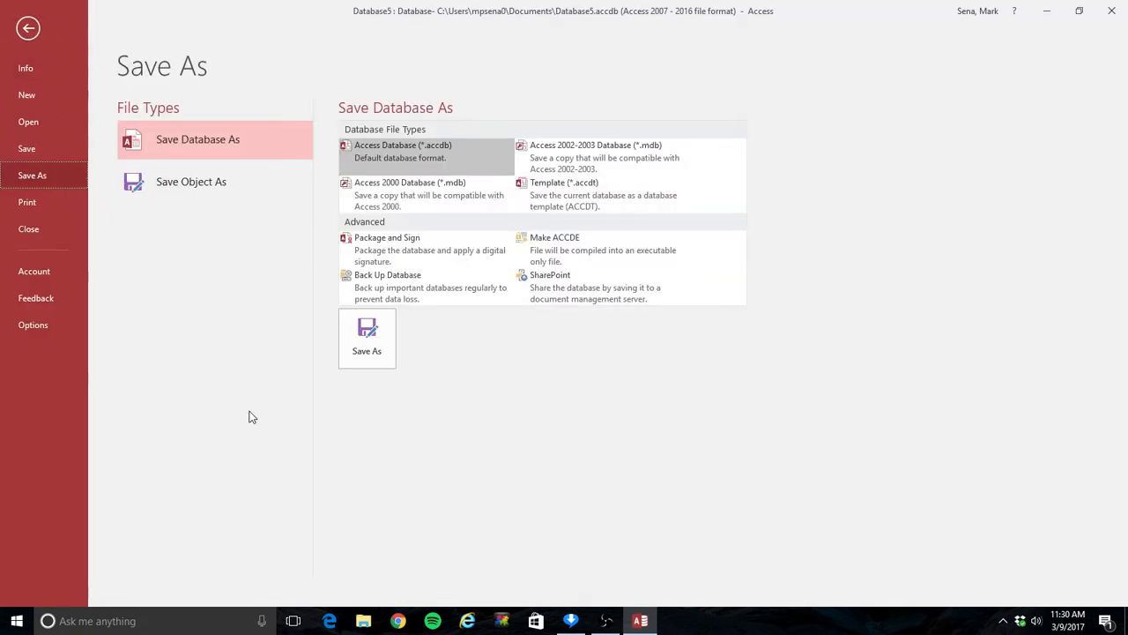
pyautogui.click(383, 347)
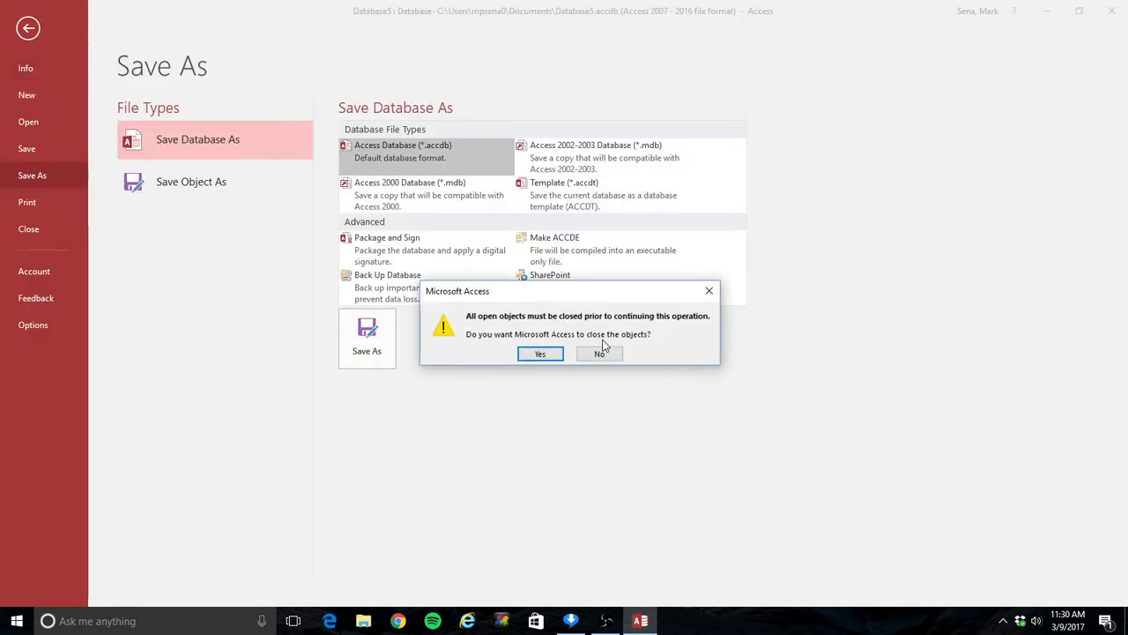
pyautogui.click(540, 353)
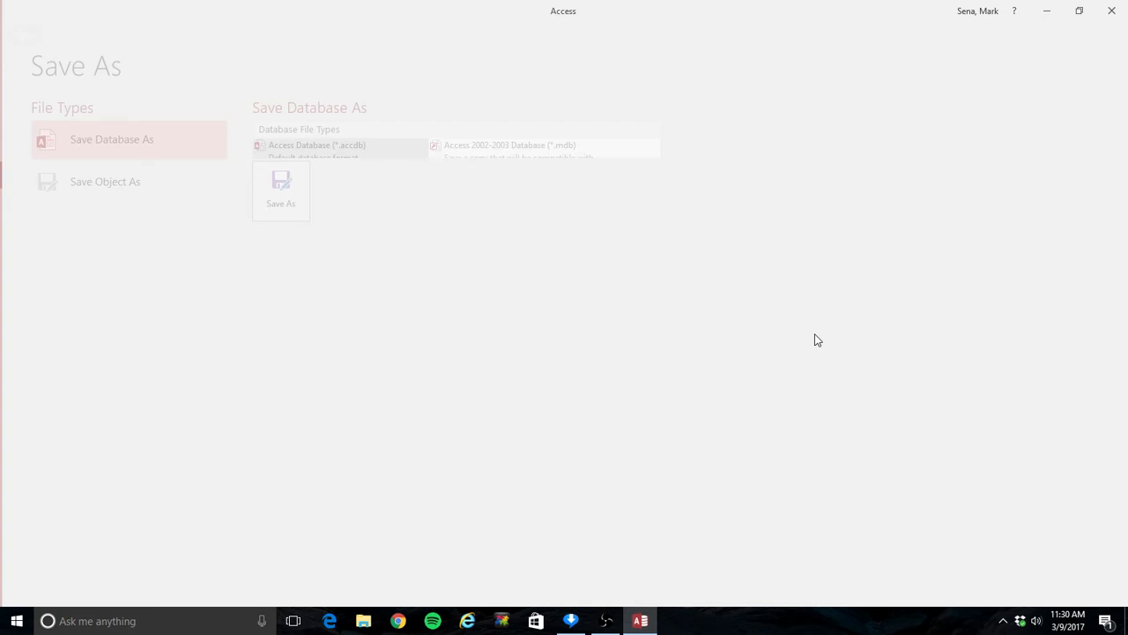
pyautogui.write('acess')
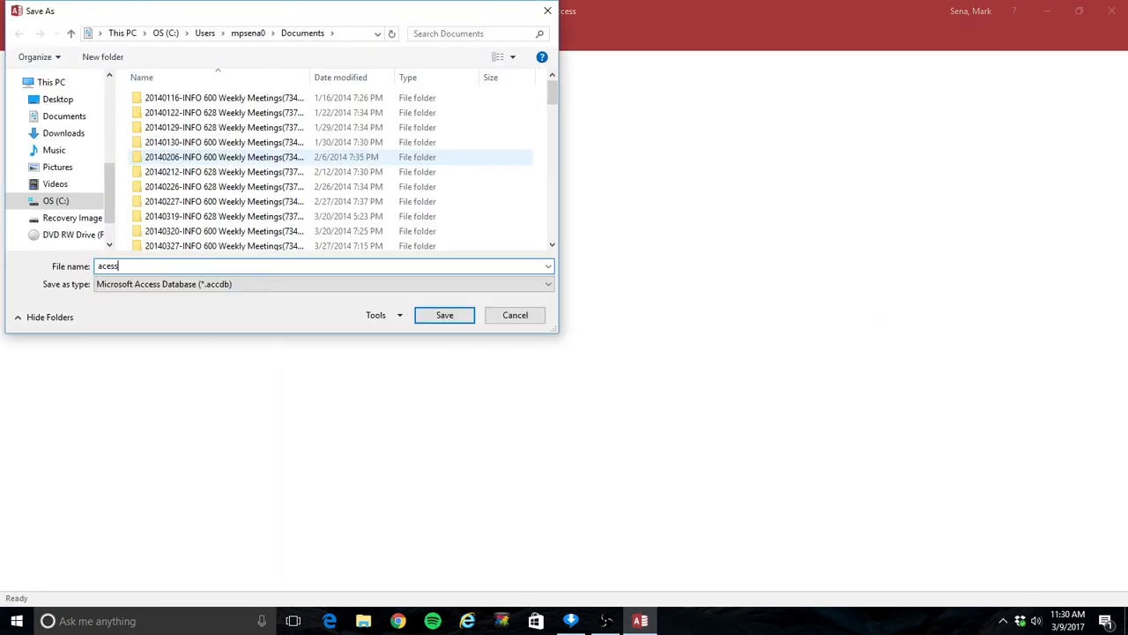
pyautogui.press('BackSpace')
pyautogui.press('BackSpace')
pyautogui.press('BackSpace')
pyautogui.write('cess')
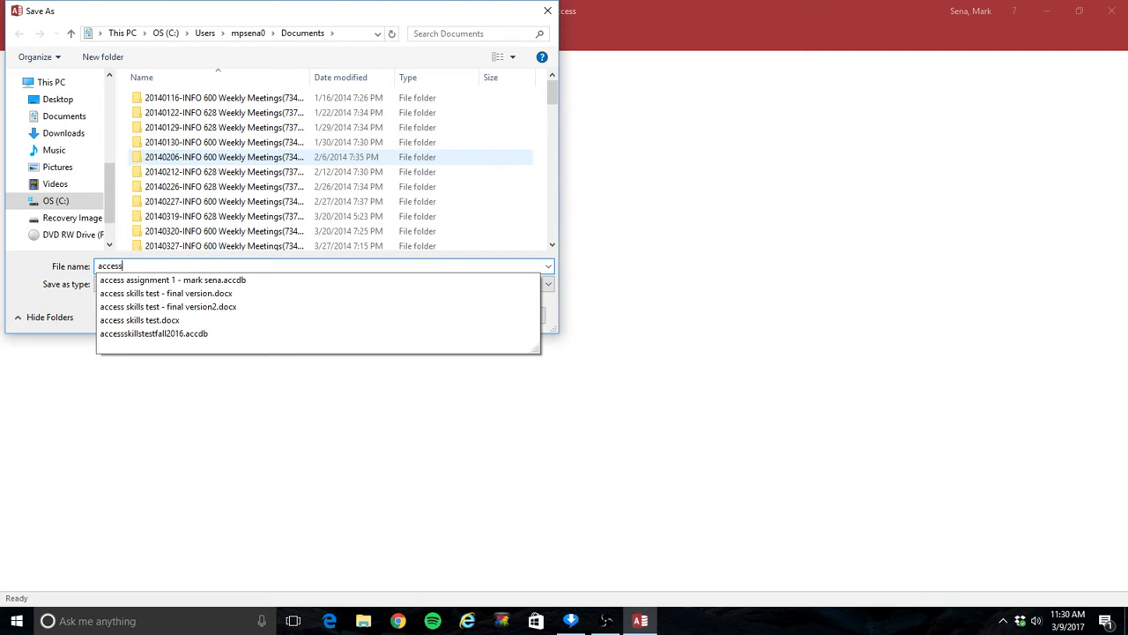
pyautogui.press('BackSpace')
pyautogui.write('assignmen')
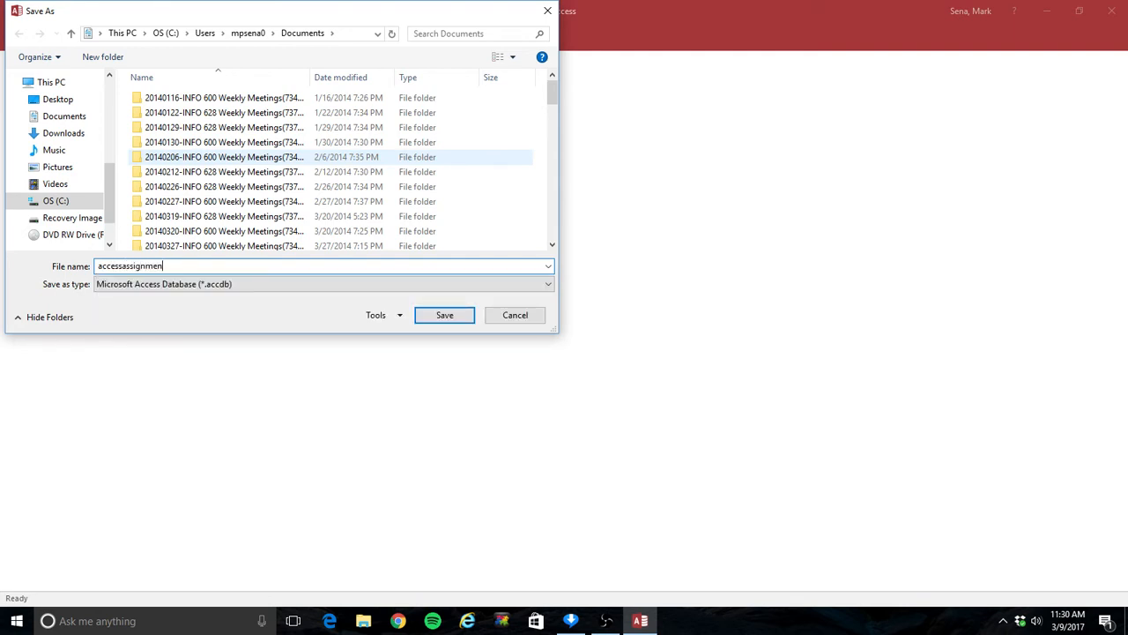
pyautogui.write('t1marksena')
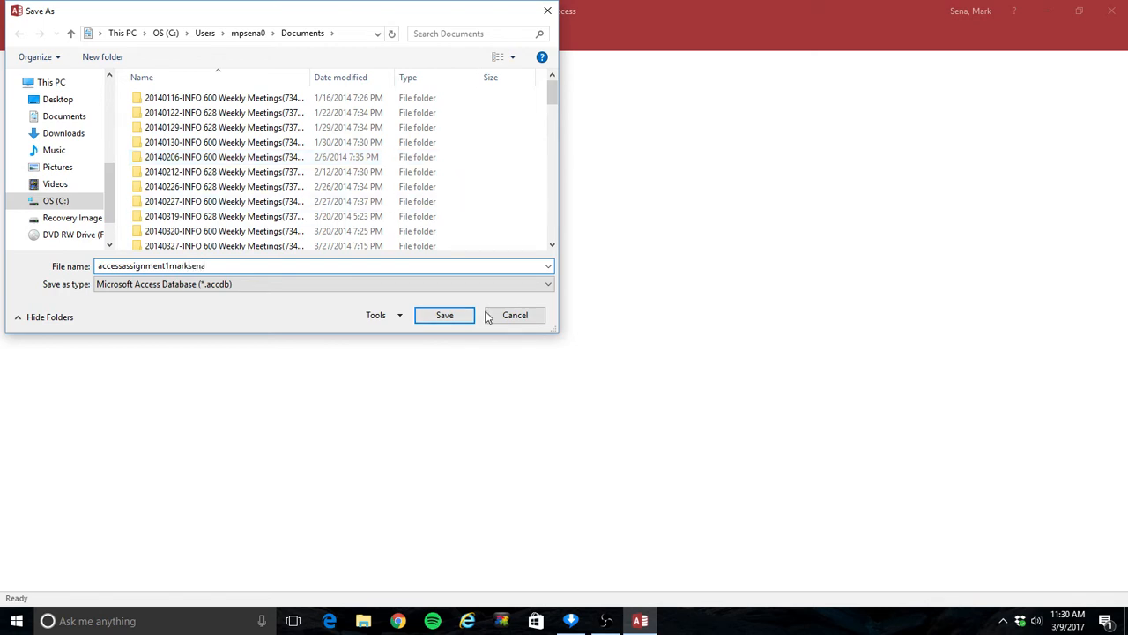
pyautogui.click(445, 315)
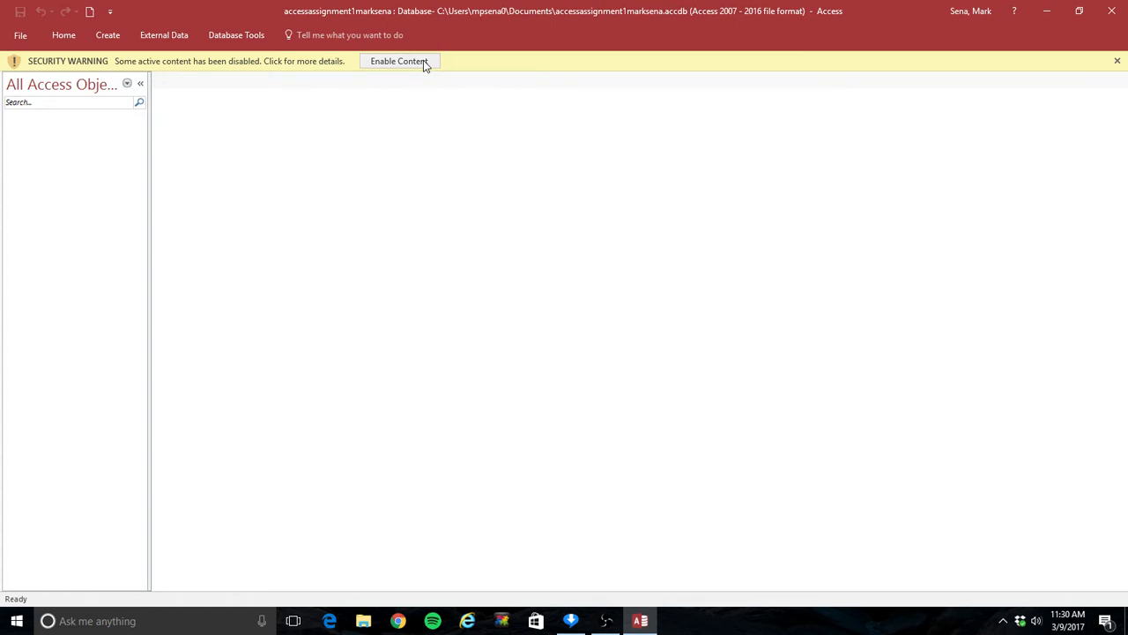
pyautogui.click(423, 62)
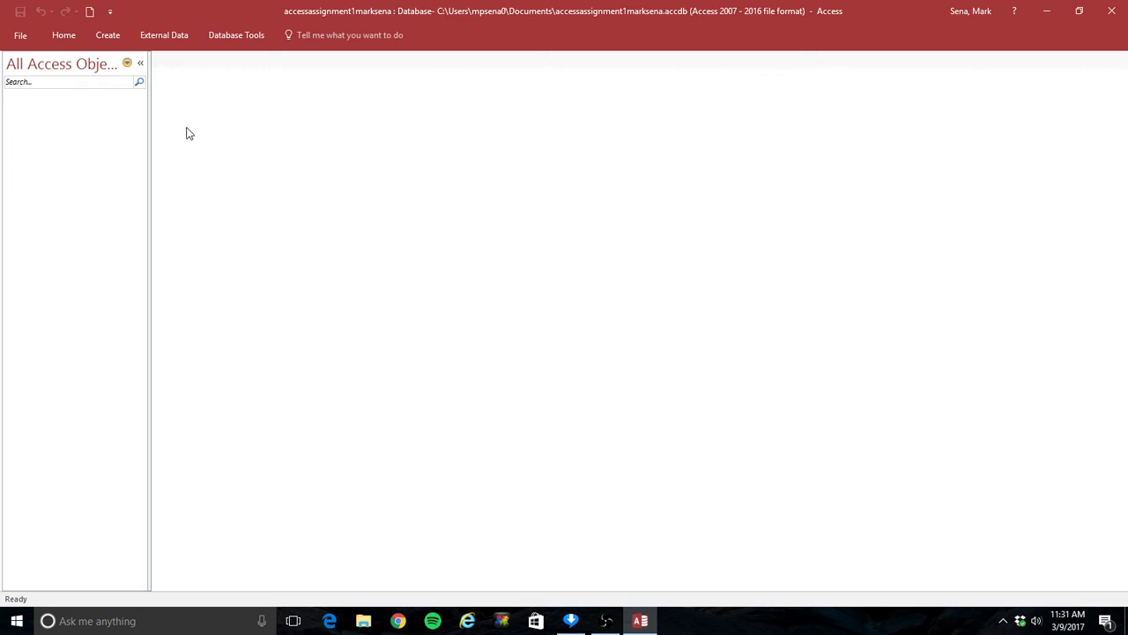
# Create a new table and switch it to Design View, saving it as EmployeeTable.
pyautogui.click(109, 38)
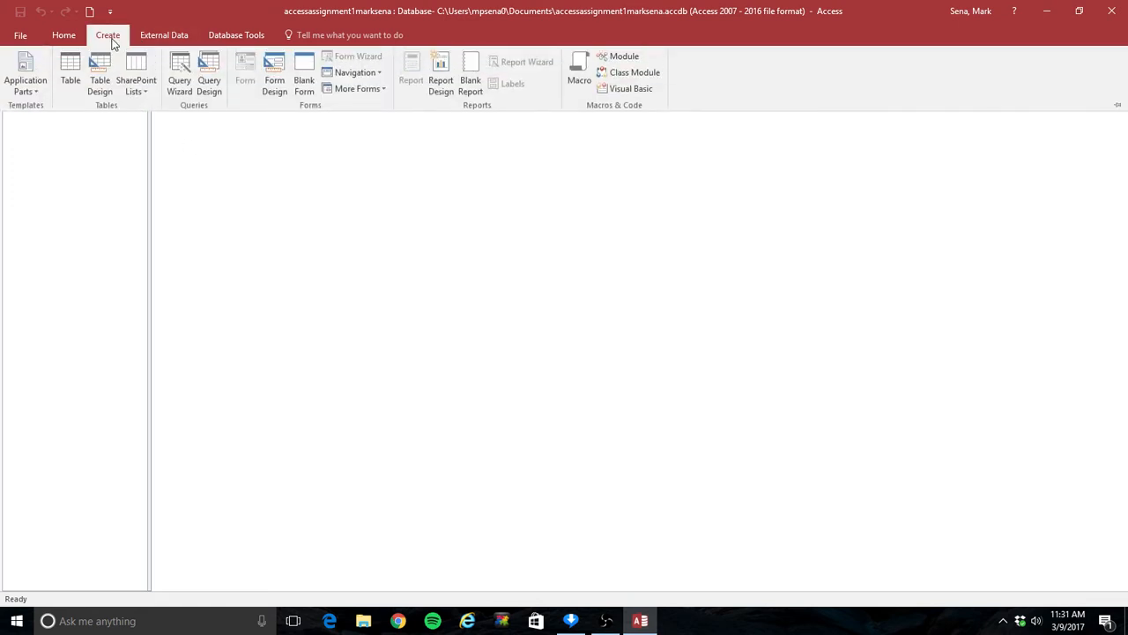
pyautogui.click(76, 69)
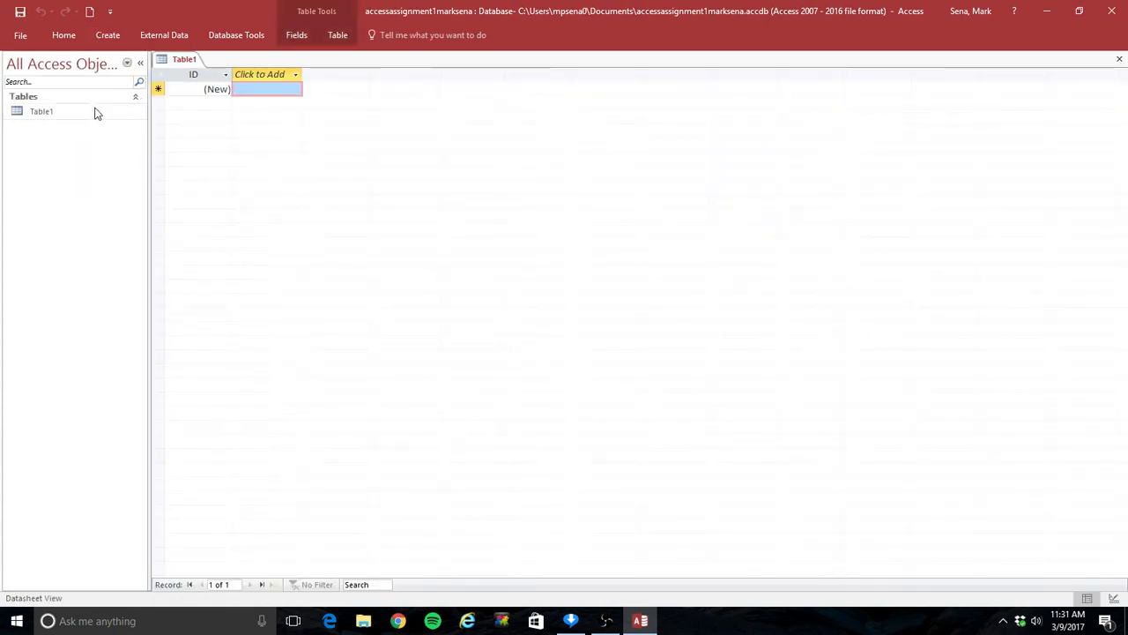
pyautogui.rightClick(75, 121)
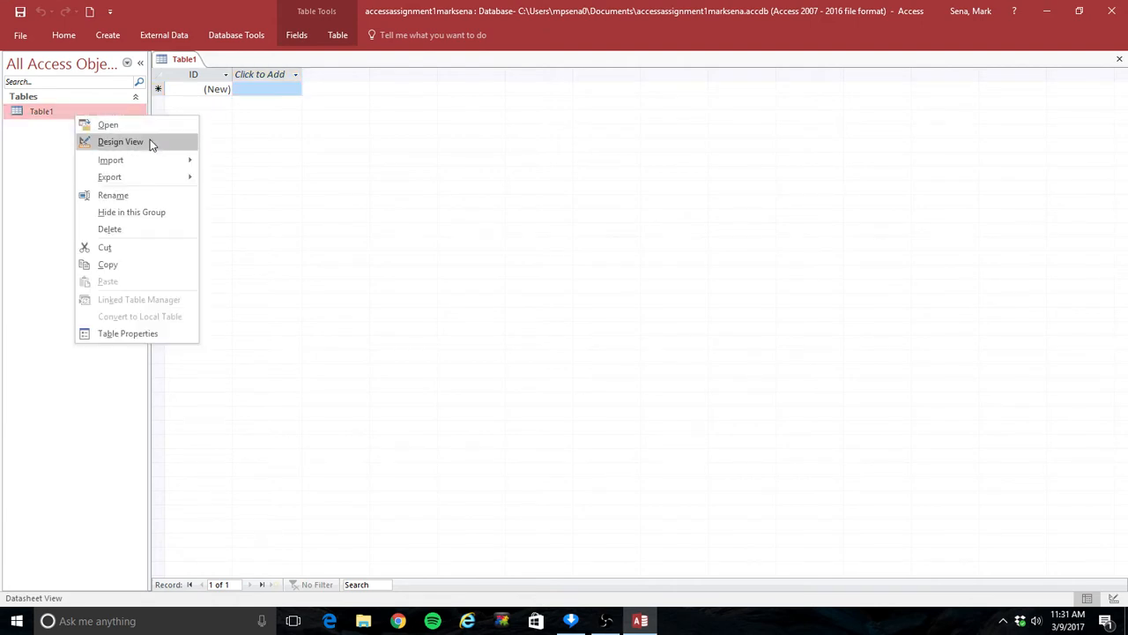
pyautogui.click(120, 142)
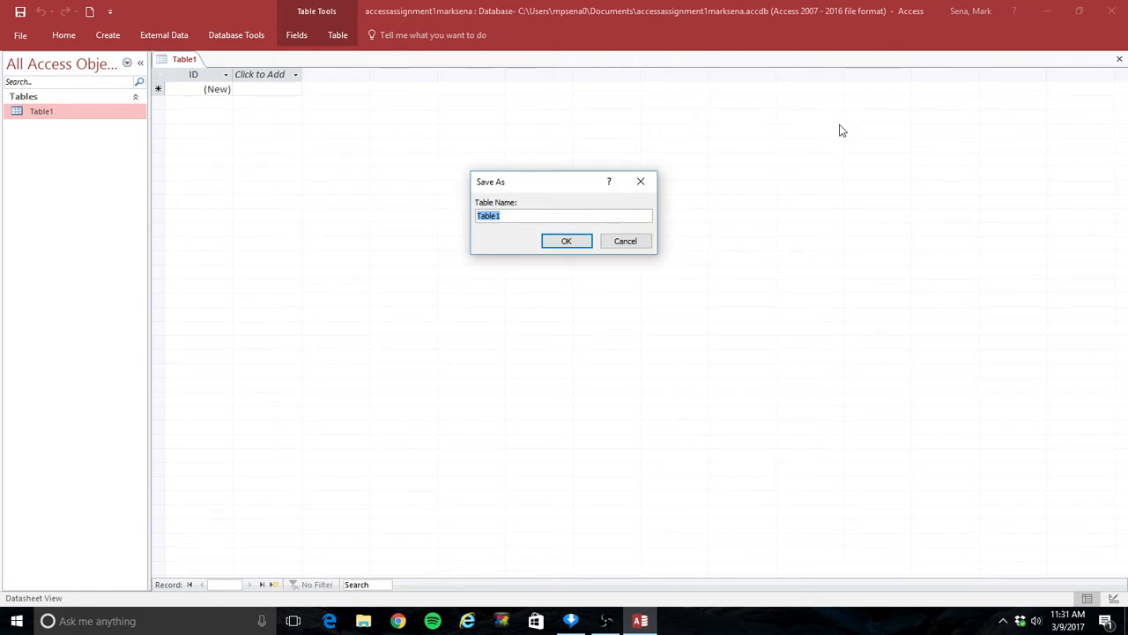
pyautogui.write('EmployeeTable')
pyautogui.click(569, 242)
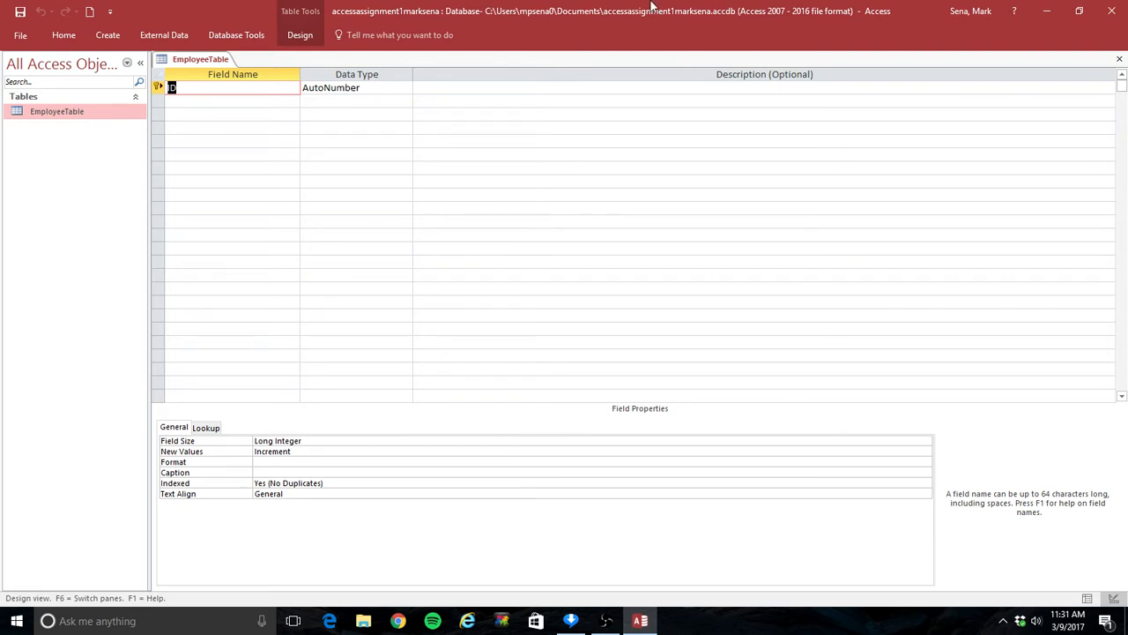
# Rename the ID field to EmployeeID and make it Short Text with a field size of 4.
pyautogui.write('EmployeeID')
pyautogui.click(360, 92)
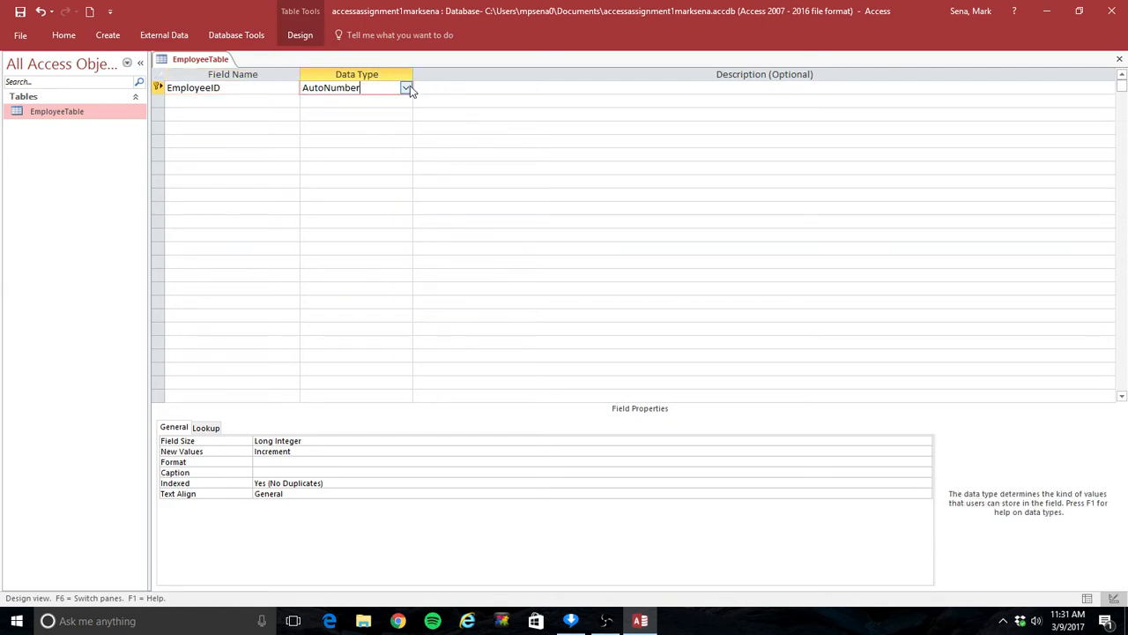
pyautogui.click(407, 88)
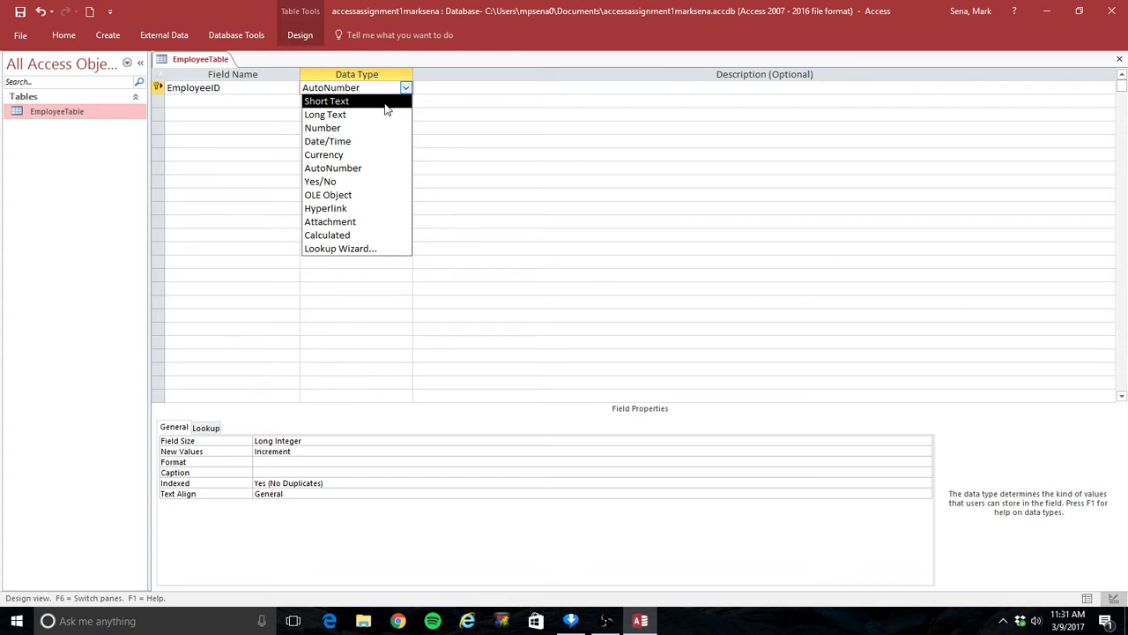
pyautogui.click(386, 104)
pyautogui.click(195, 440)
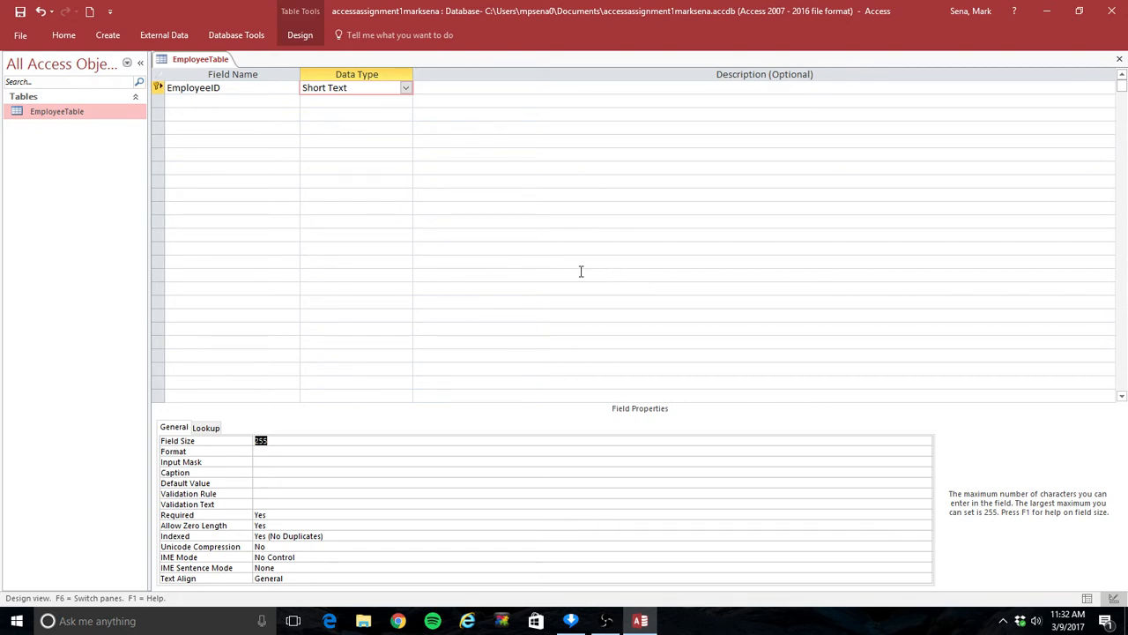
pyautogui.write('4')
# Add a LastName field below EmployeeID as Short Text with a field size of 15.
pyautogui.click(208, 99)
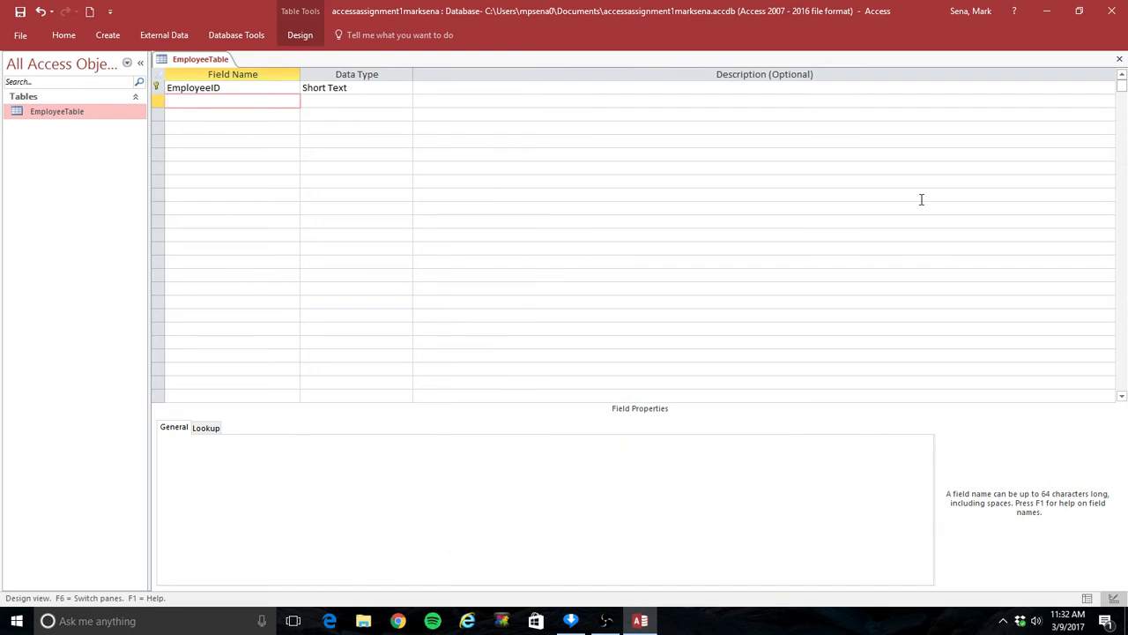
pyautogui.write('LastName')
pyautogui.press('Tab')
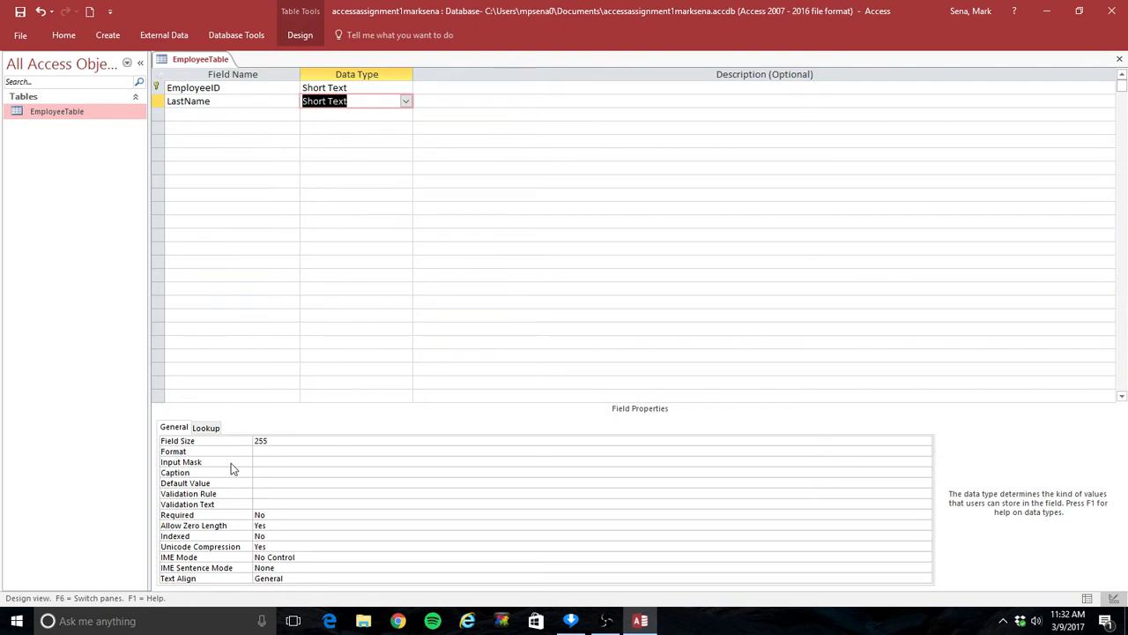
pyautogui.doubleClick(271, 441)
pyautogui.write('15')
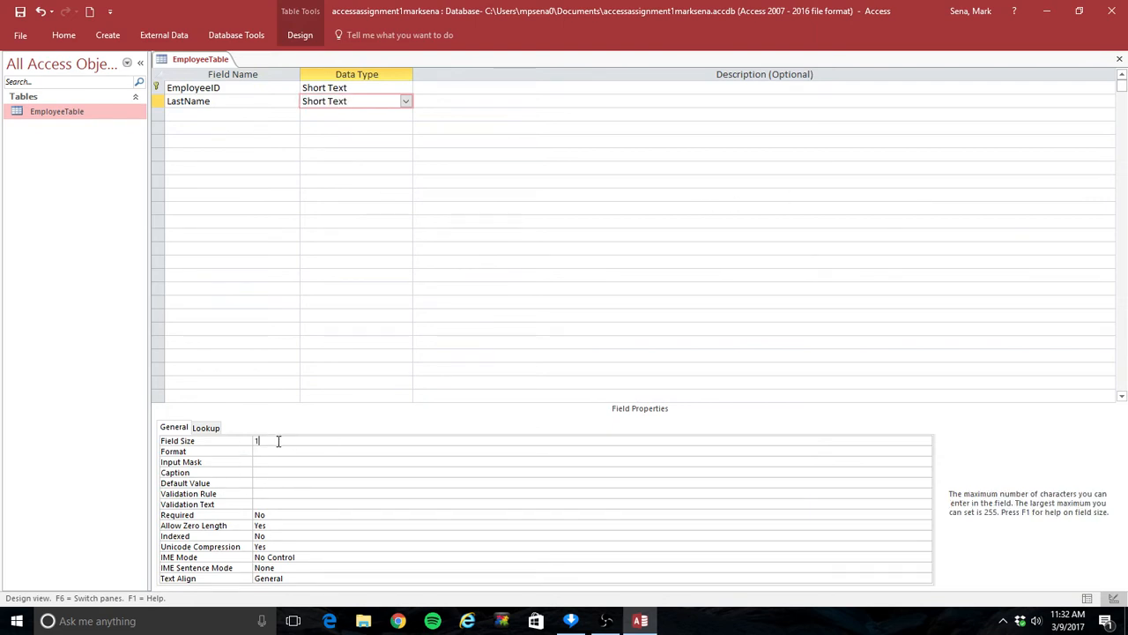
# Add a FirstName field below LastName as Short Text with a field size of 15.
pyautogui.click(208, 113)
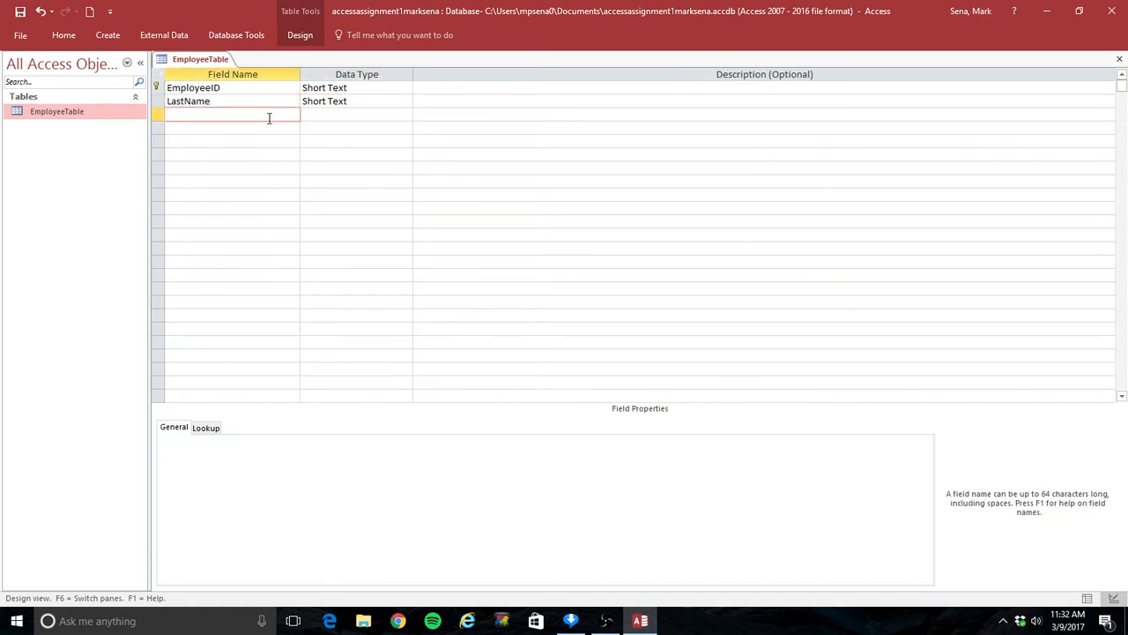
pyautogui.write('FirstName')
pyautogui.press('Tab')
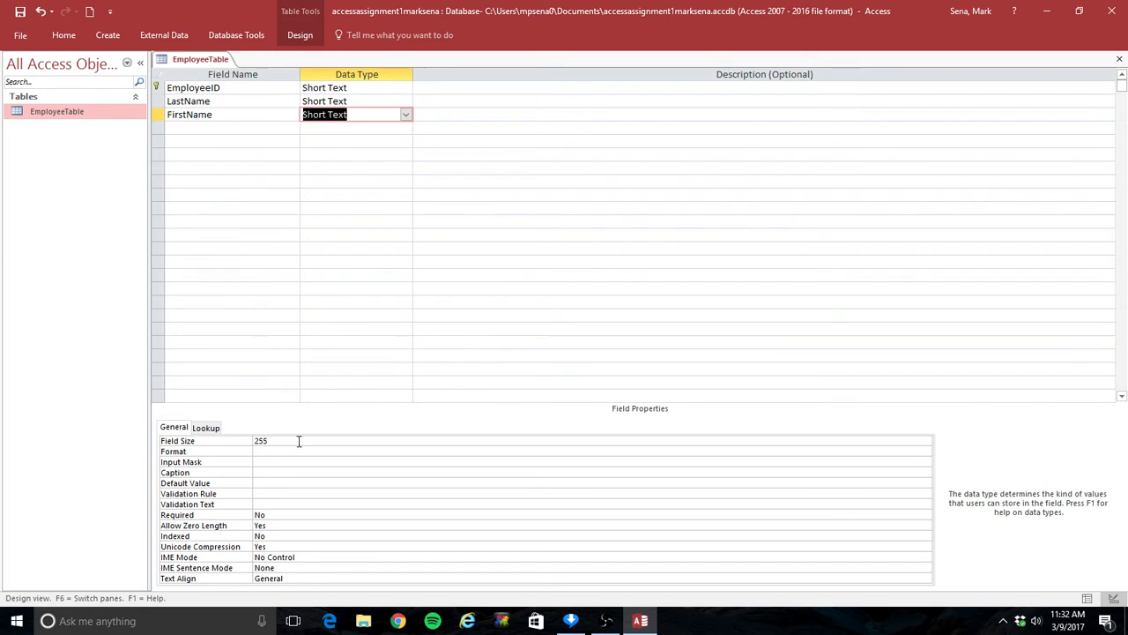
pyautogui.click(246, 442)
pyautogui.write('50')
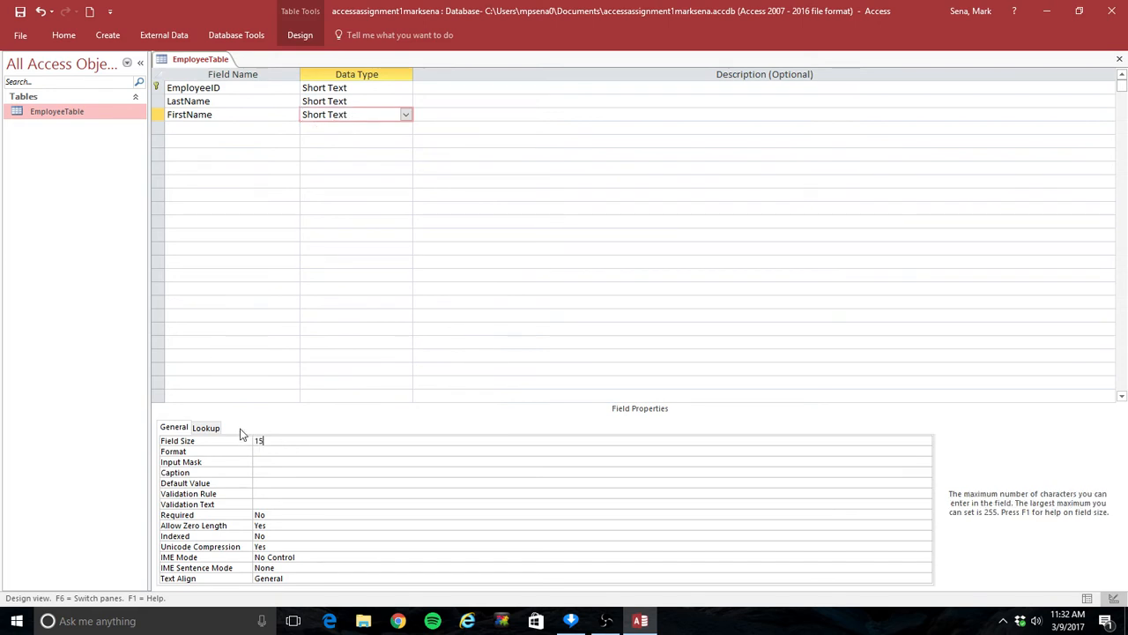
# Add a PayRate field below FirstName with the Currency data type.
pyautogui.click(210, 130)
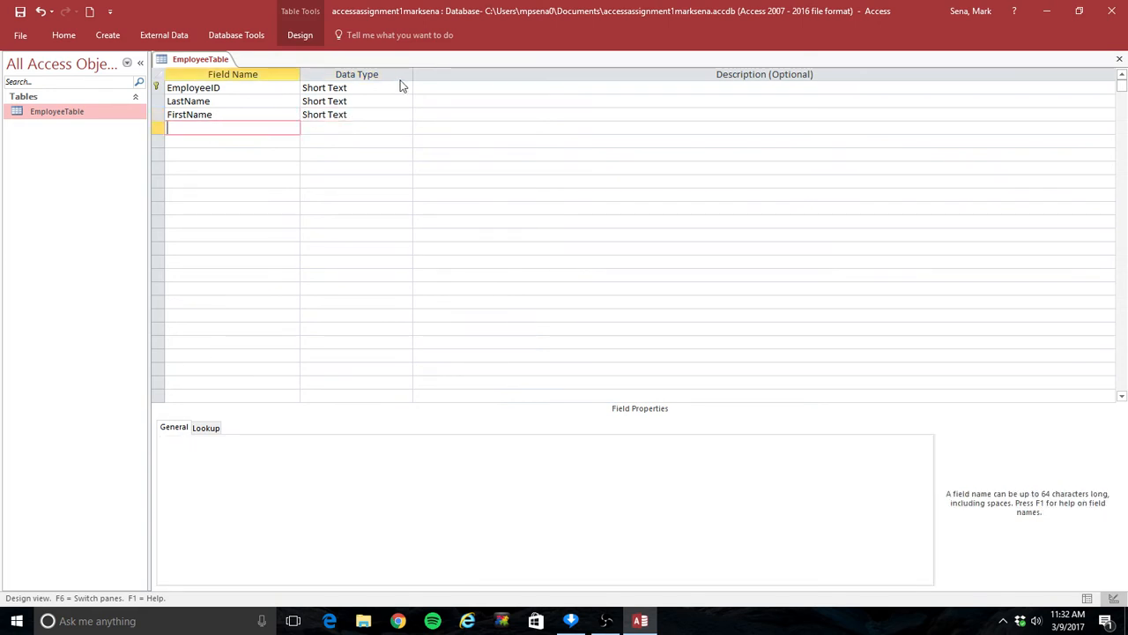
pyautogui.write('PayRate')
pyautogui.press('Tab')
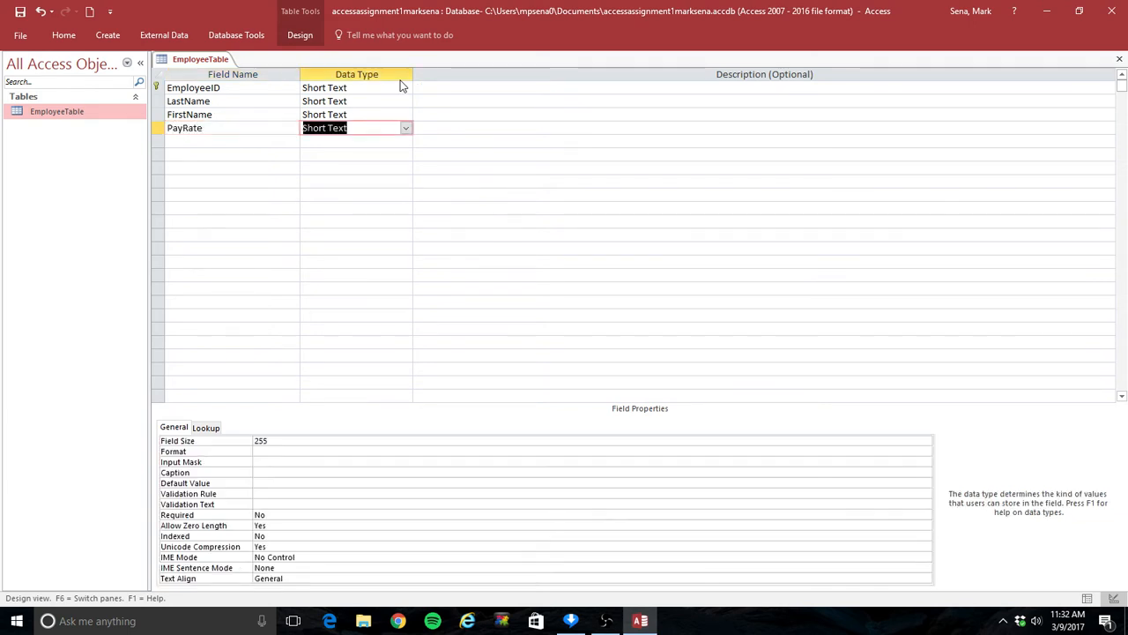
pyautogui.click(406, 128)
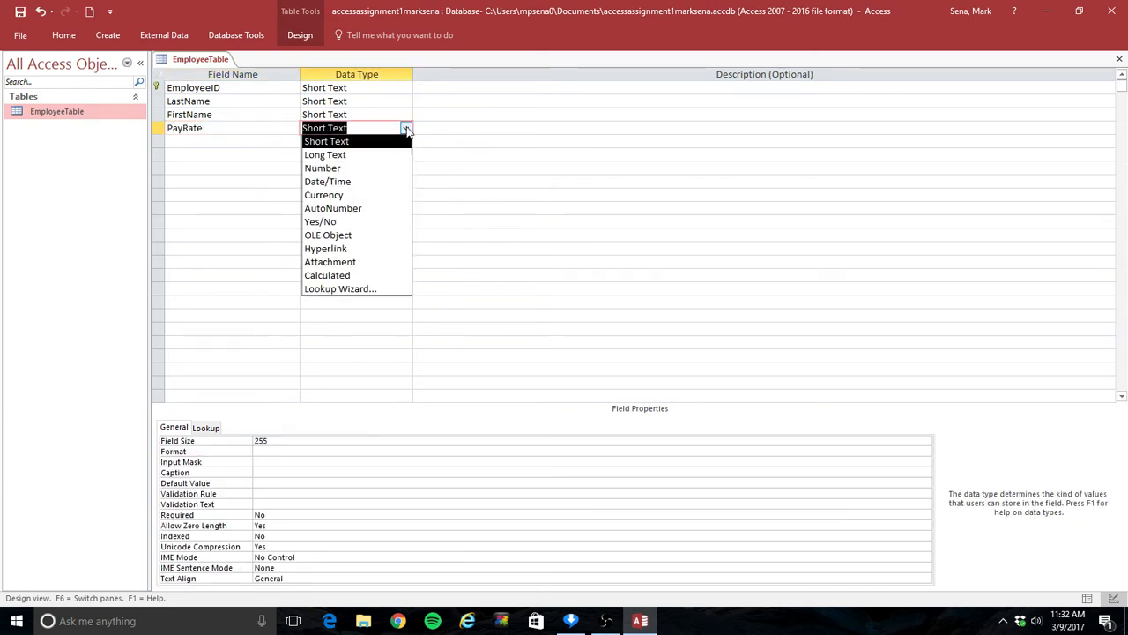
pyautogui.click(384, 195)
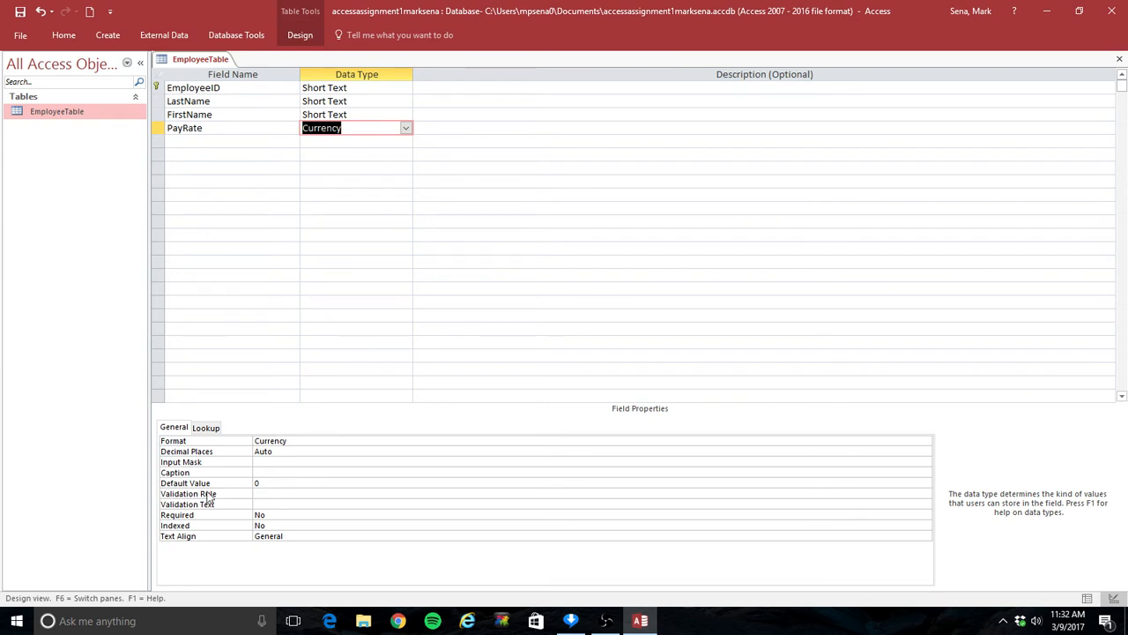
# Set PayRate's validation rule to >7 and its validation text to "PayRate Must Be Greater than $7 per hour".
pyautogui.click(268, 494)
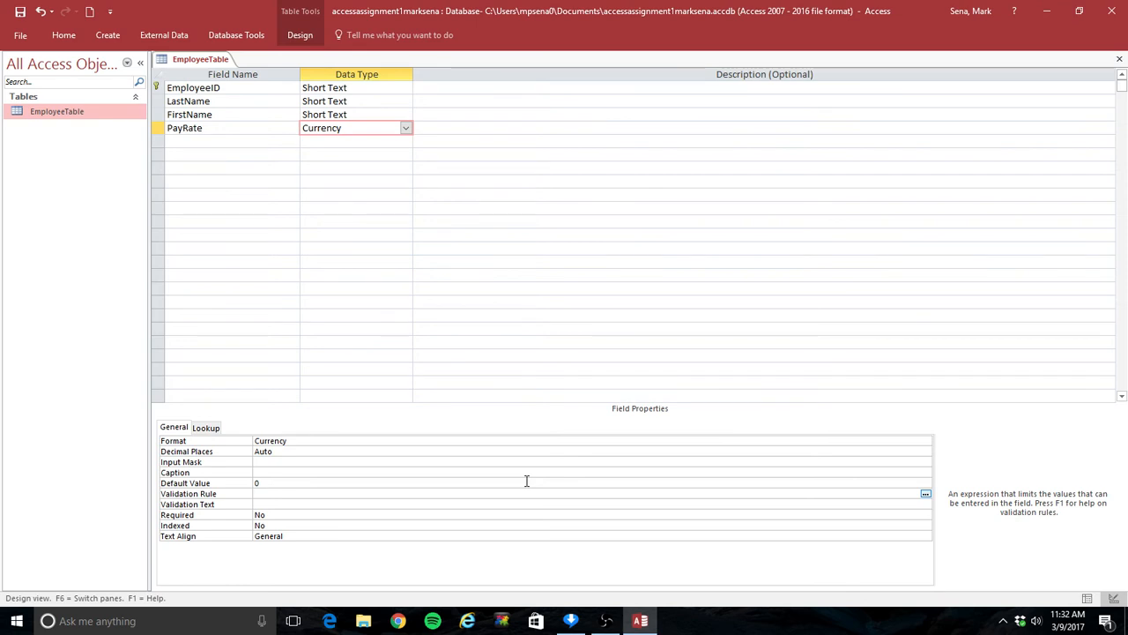
pyautogui.write('>7')
pyautogui.click(259, 504)
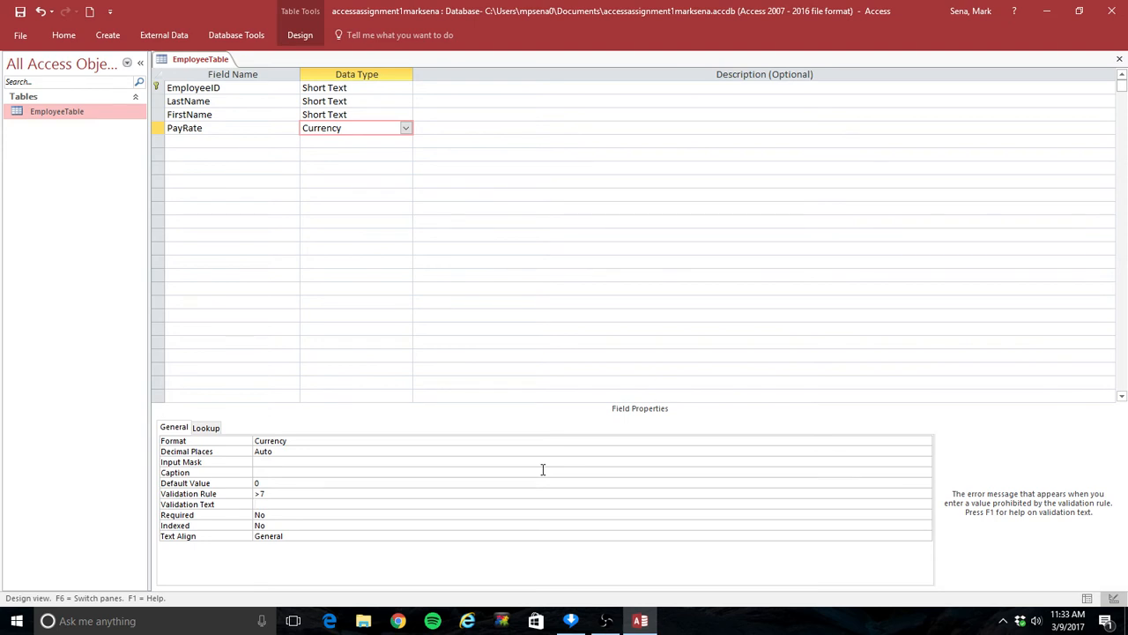
pyautogui.write('PayRate Must')
pyautogui.write('Be ')
pyautogui.write('Gt')
pyautogui.write('eater than ')
pyautogui.write('$')
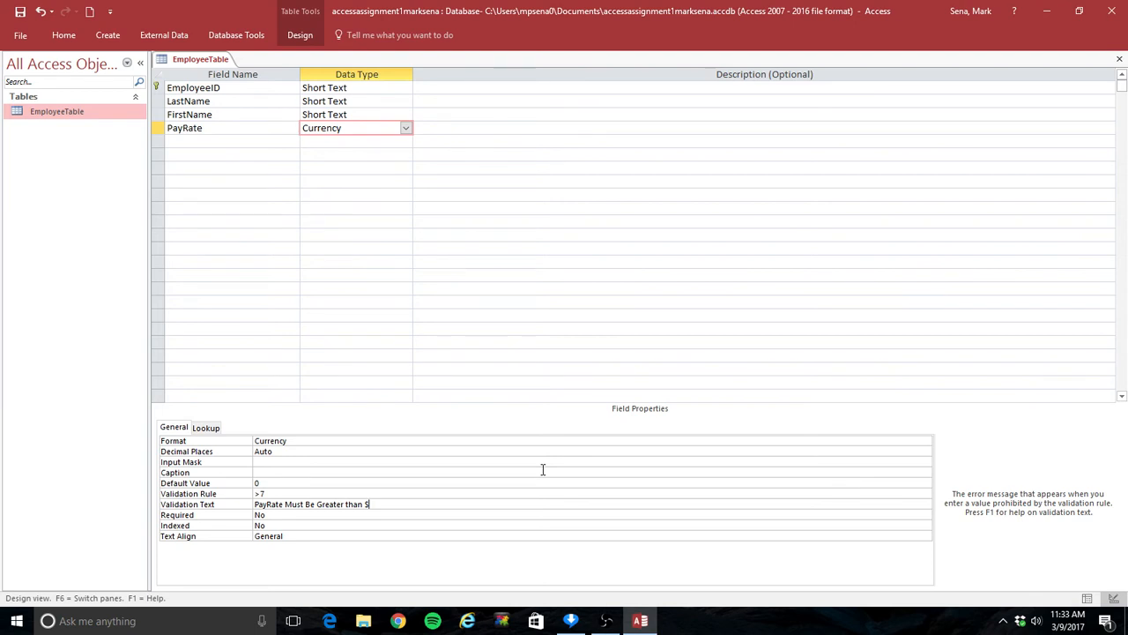
pyautogui.write('7 per hour')
# Close EmployeeTable and save the changes to its design.
pyautogui.click(1120, 60)
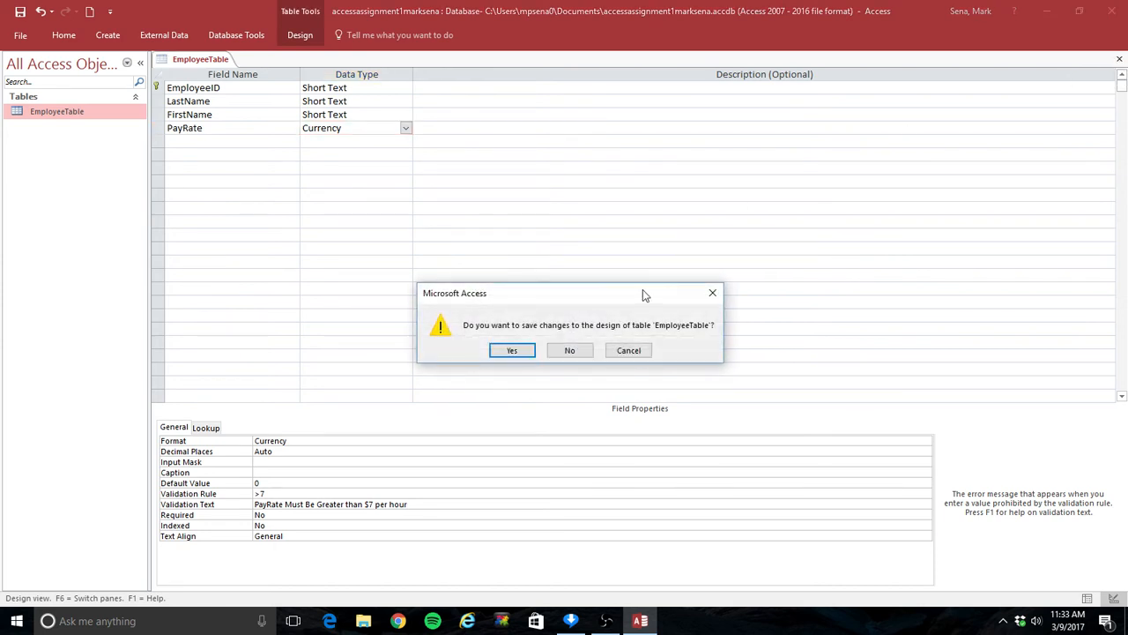
pyautogui.click(515, 351)
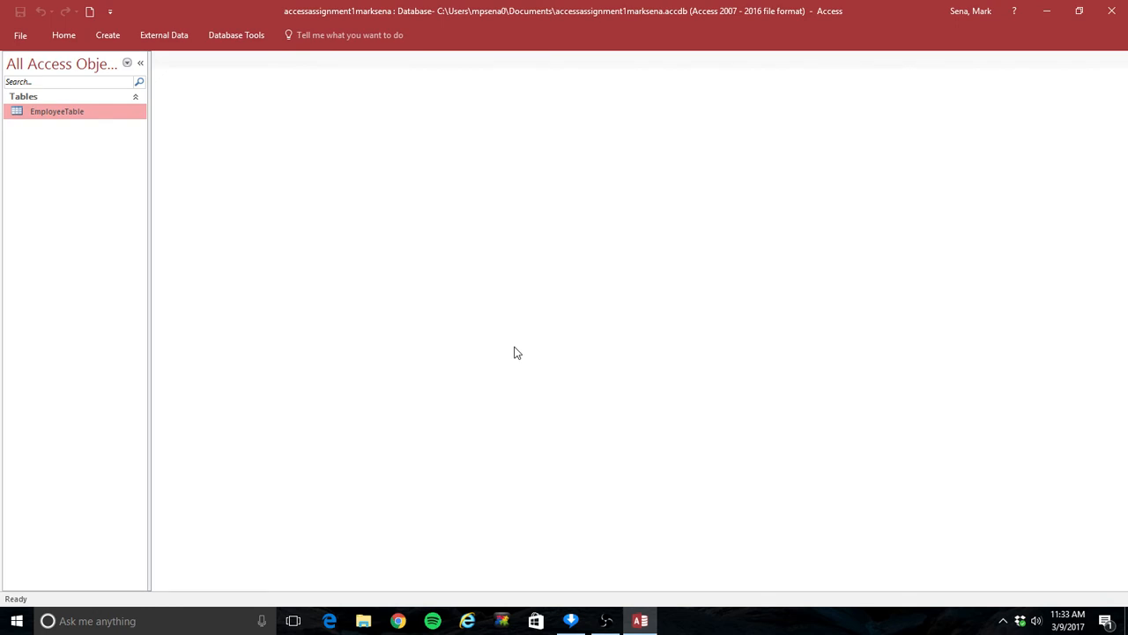
# Create a new table, save it as HoursTable and open it in Design View.
pyautogui.click(108, 35)
pyautogui.click(68, 70)
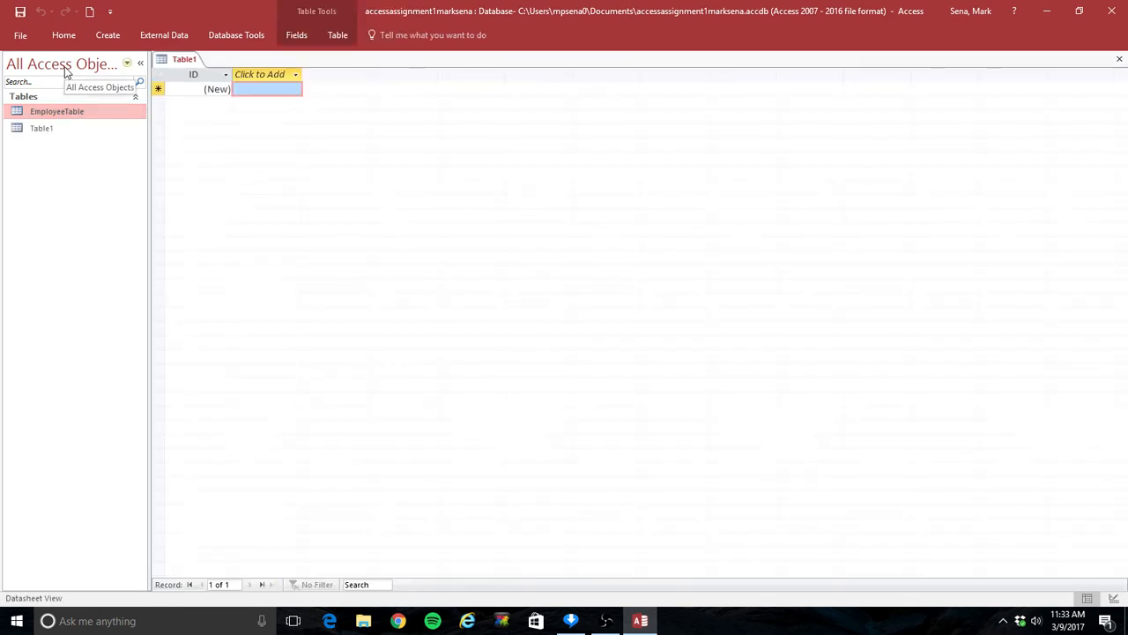
pyautogui.rightClick(29, 130)
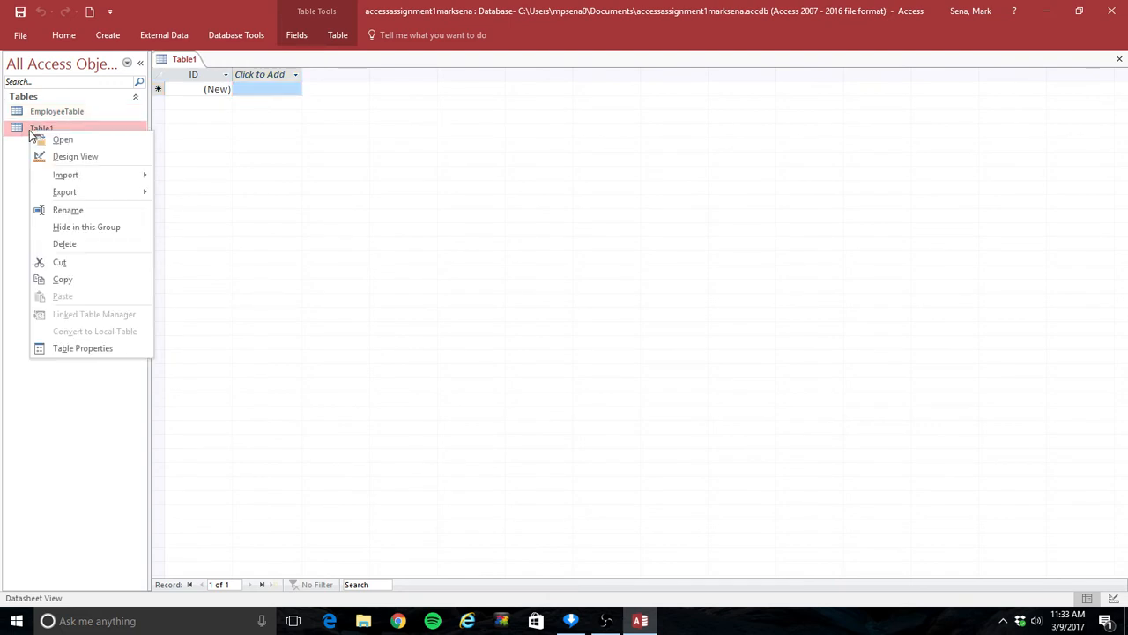
pyautogui.click(71, 159)
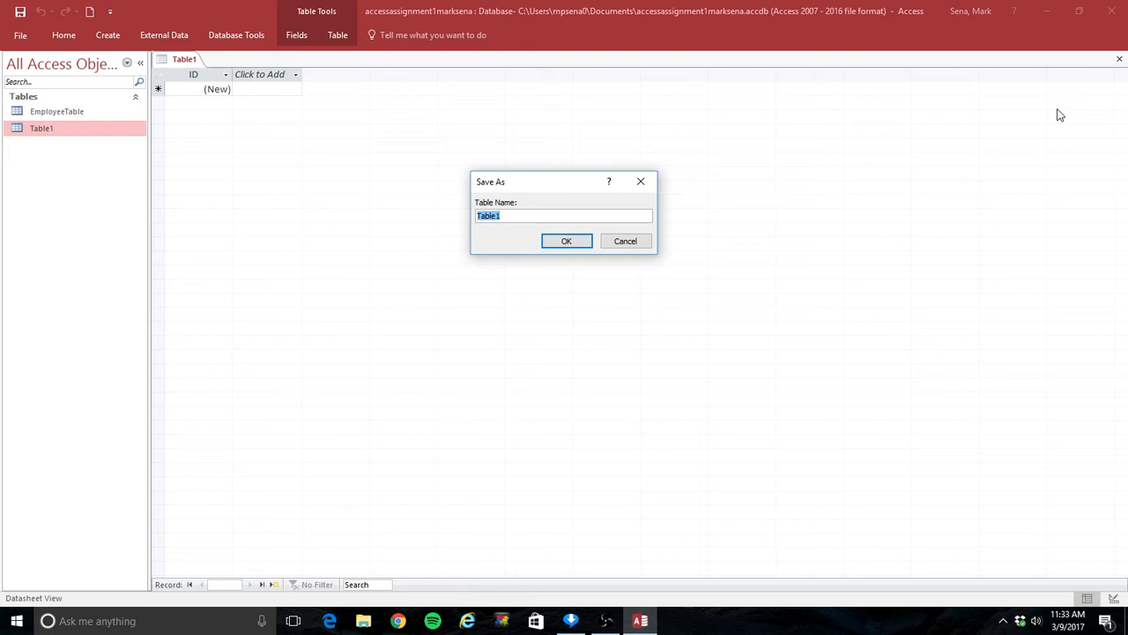
pyautogui.write('HoursTable')
pyautogui.click(571, 239)
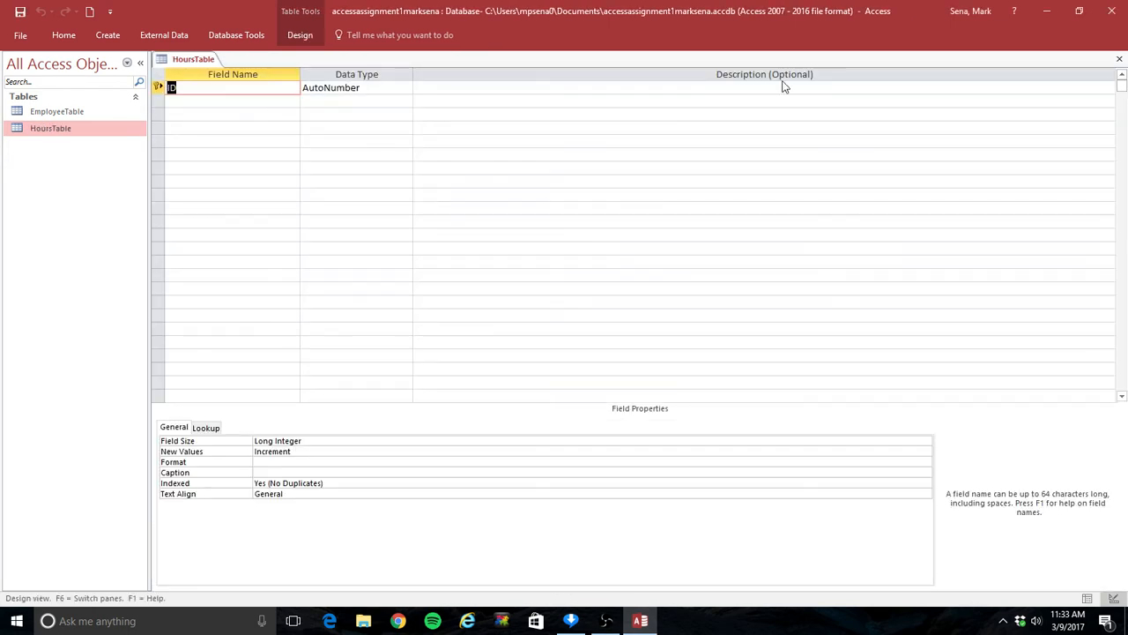
# Rename HoursTable's ID field as EmployeeID and make it Short Text with a field size of 4.
pyautogui.write('EmployeeID')
pyautogui.press('Tab')
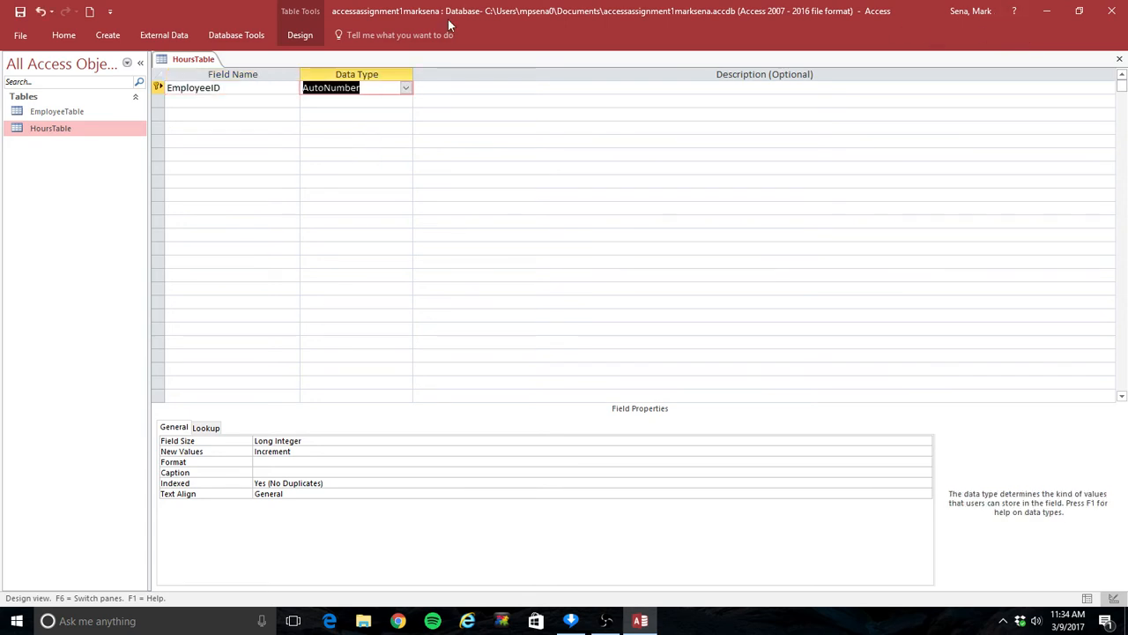
pyautogui.click(405, 88)
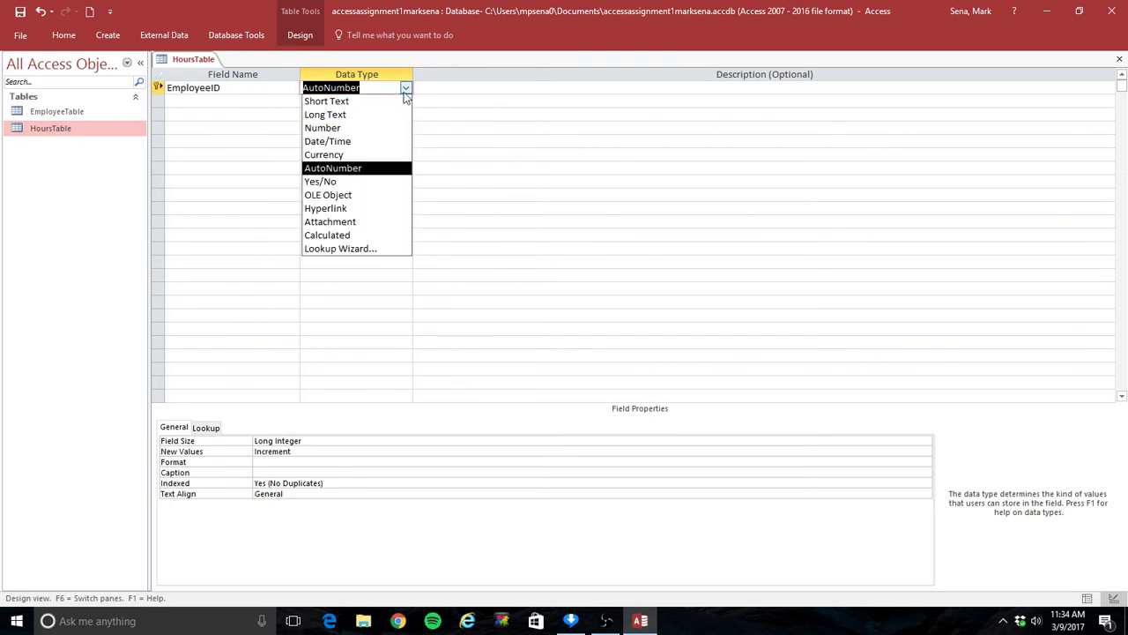
pyautogui.click(388, 101)
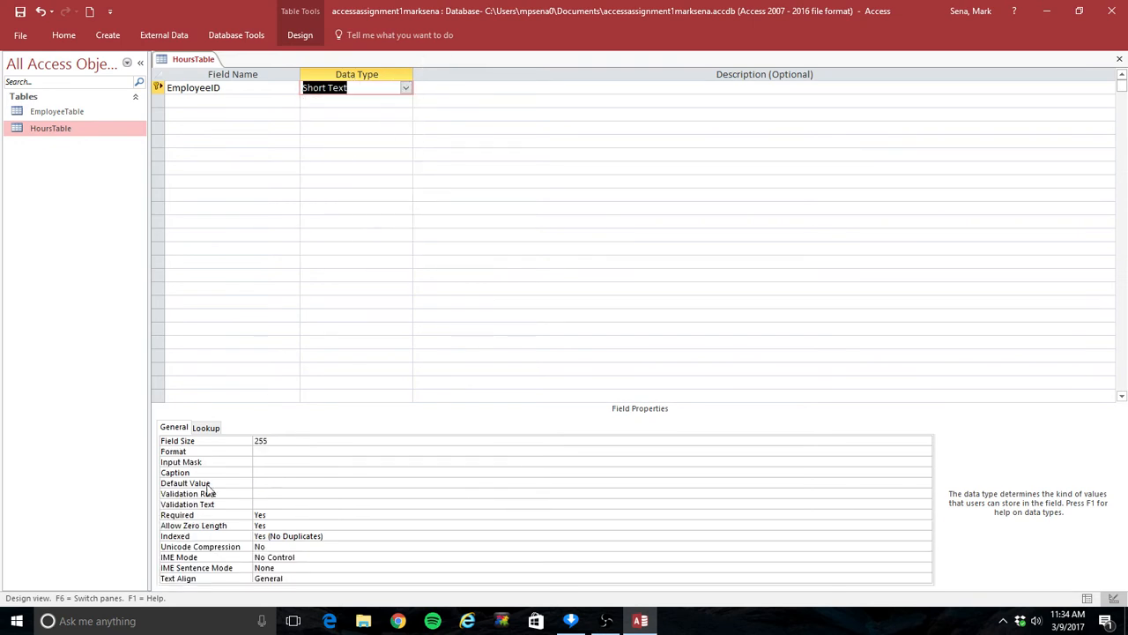
pyautogui.doubleClick(272, 440)
pyautogui.write('4')
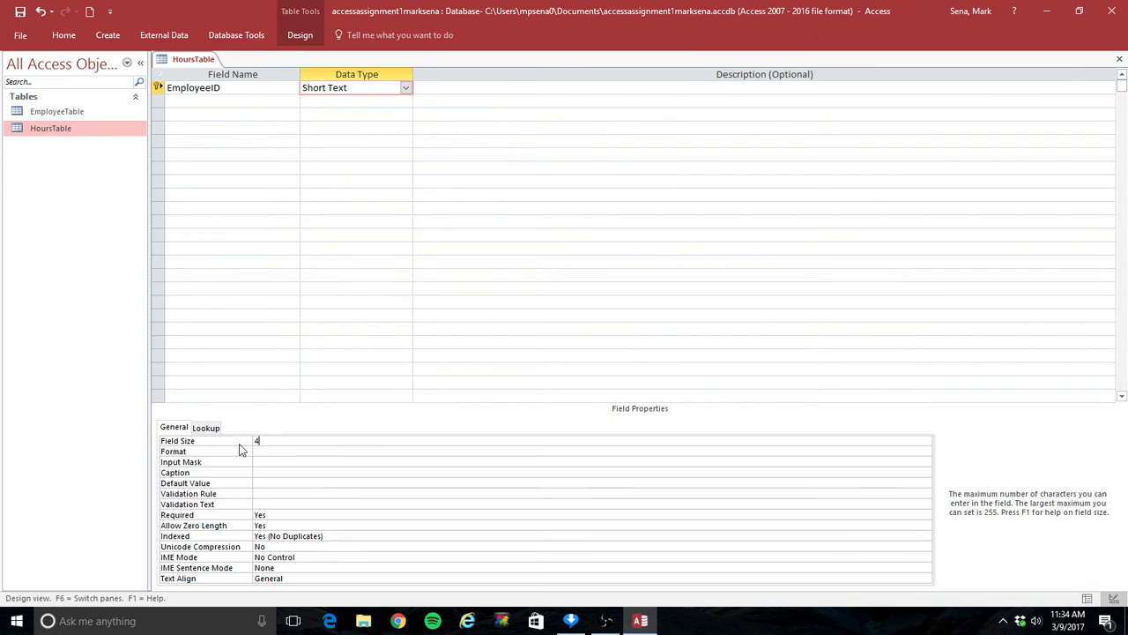
# Add a WorkDate field below EmployeeID with the Date/Time data type.
pyautogui.click(202, 101)
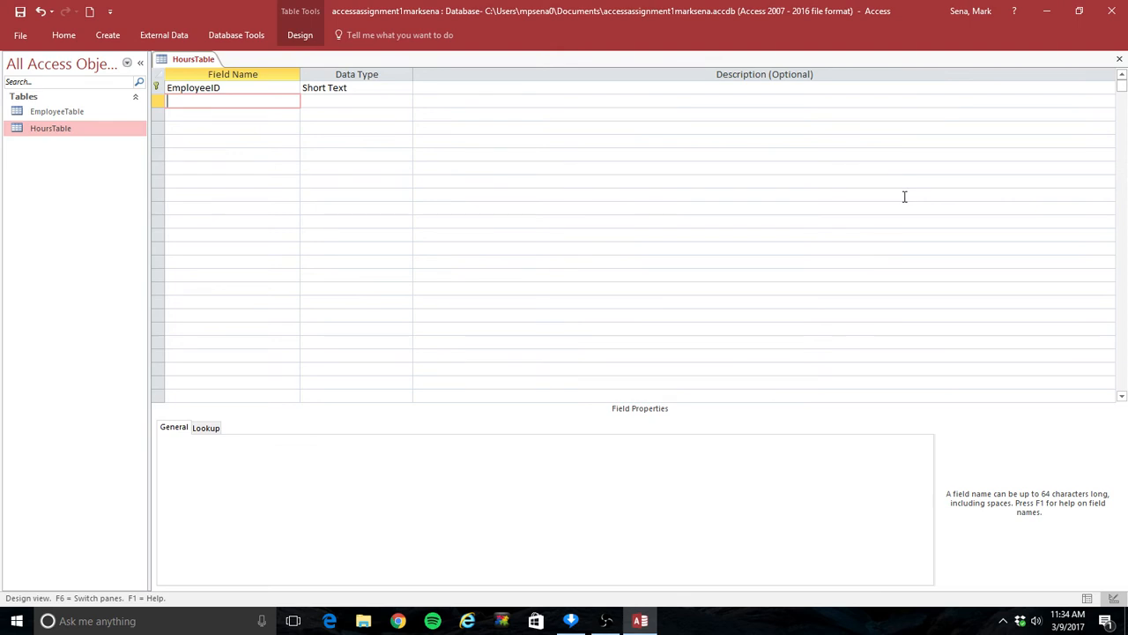
pyautogui.write('WorkDate')
pyautogui.press('Tab')
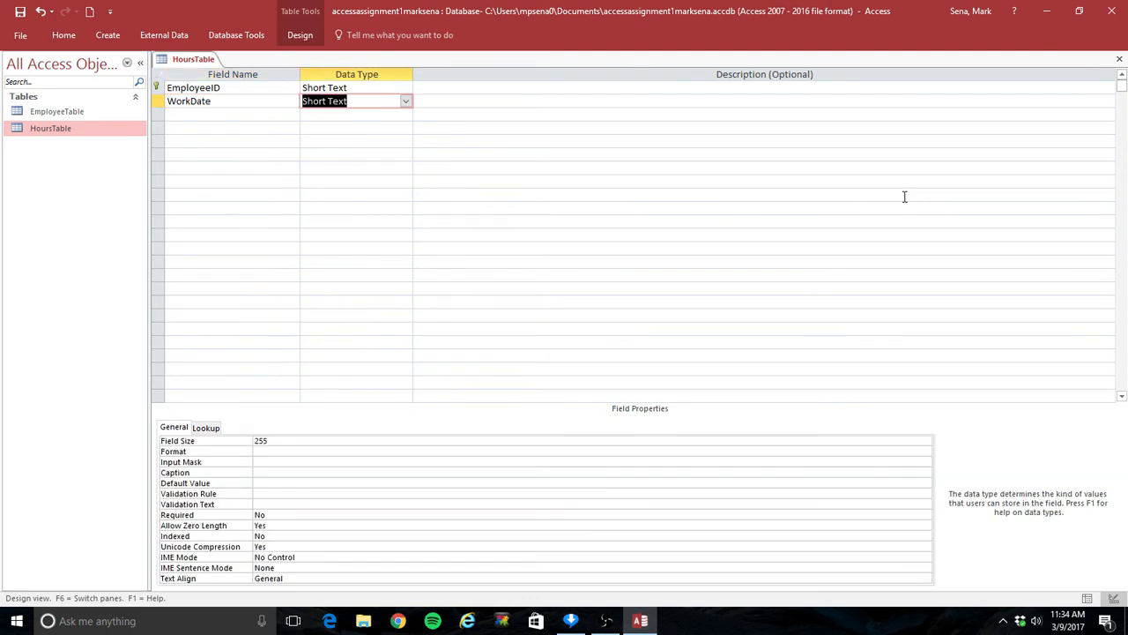
pyautogui.click(407, 101)
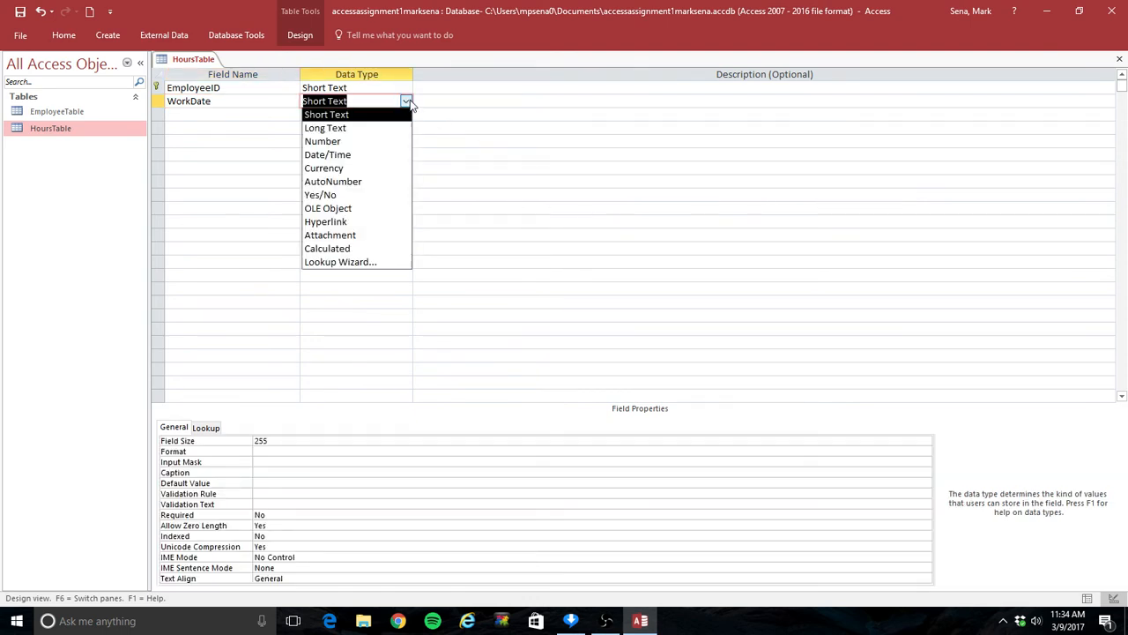
pyautogui.click(395, 159)
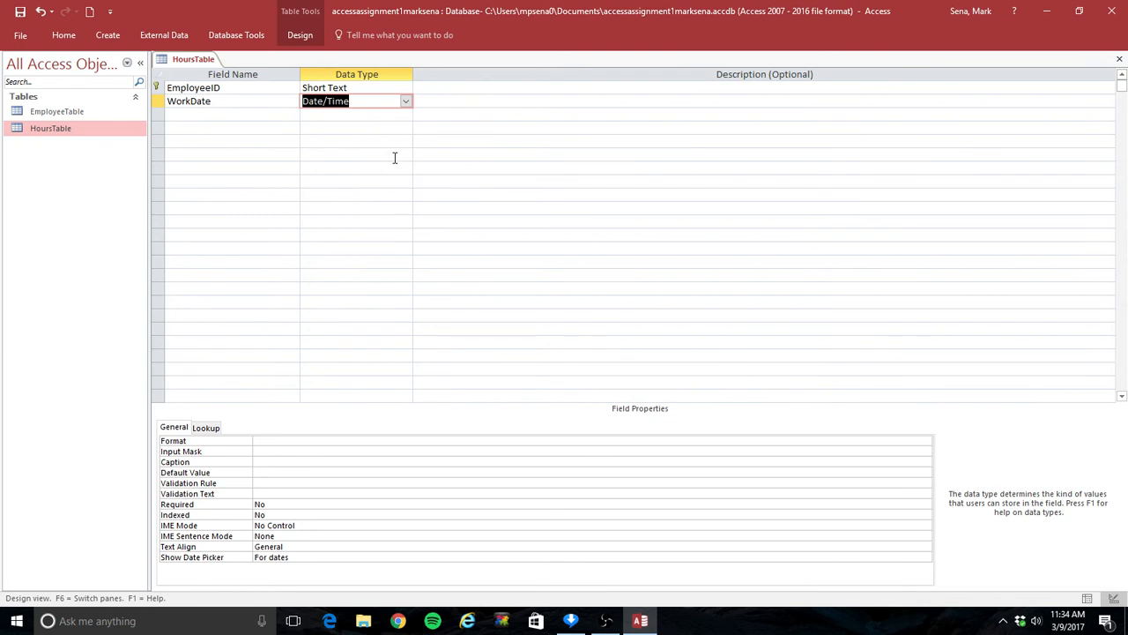
# Add an HoursWorked field below WorkDate with the Number data type.
pyautogui.click(241, 117)
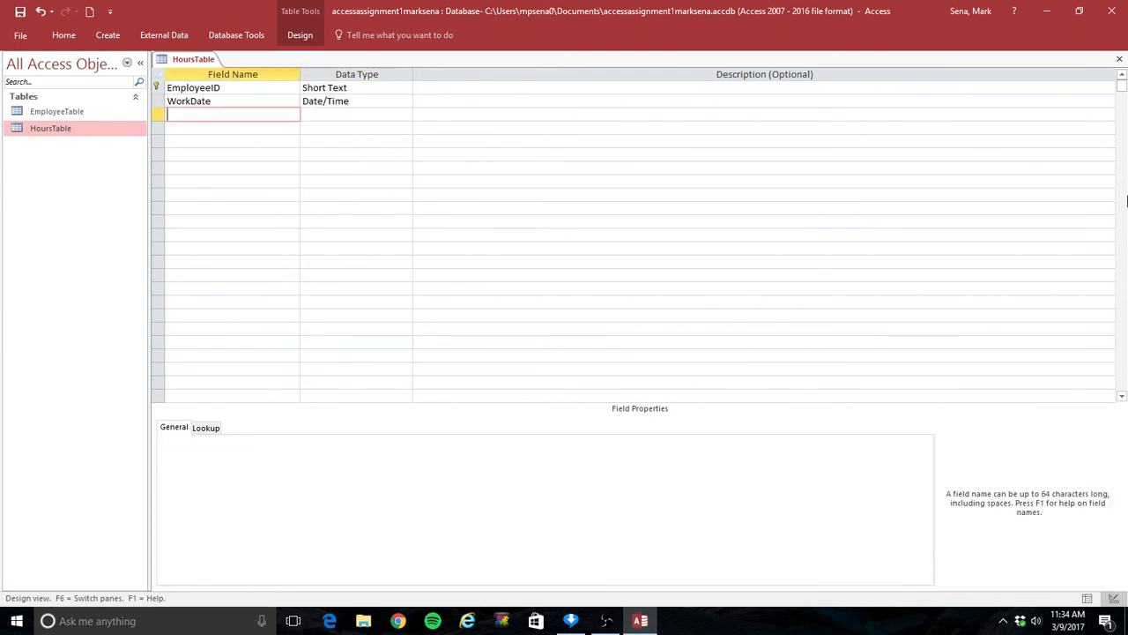
pyautogui.write('HoursWorke')
pyautogui.press('BackSpace')
pyautogui.press('BackSpace')
pyautogui.write('rked')
pyautogui.press('Tab')
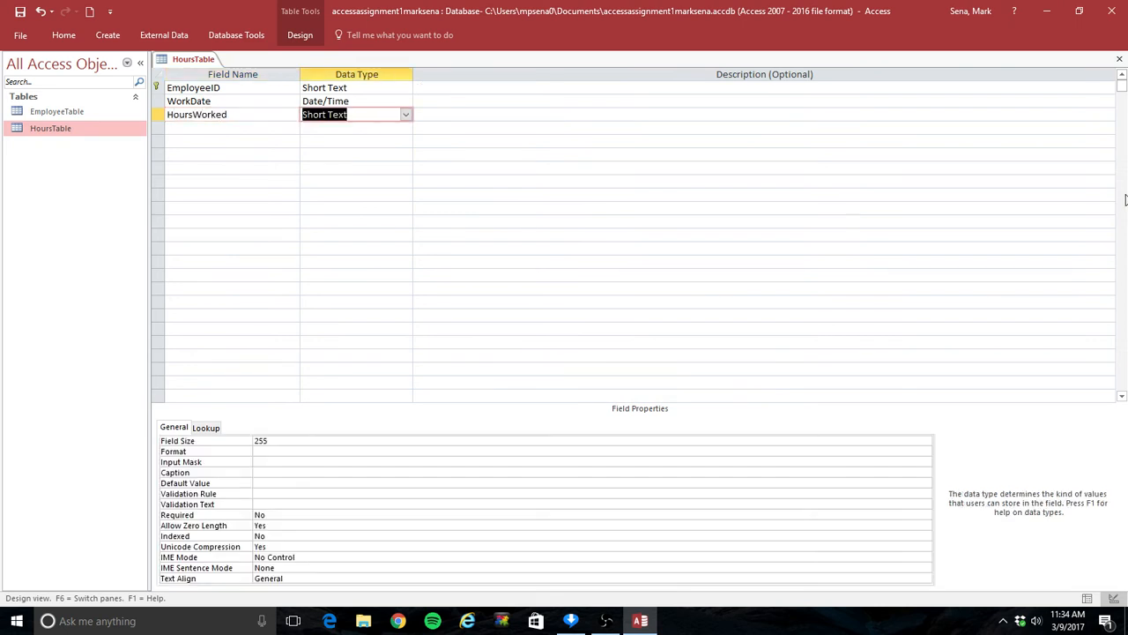
pyautogui.click(405, 115)
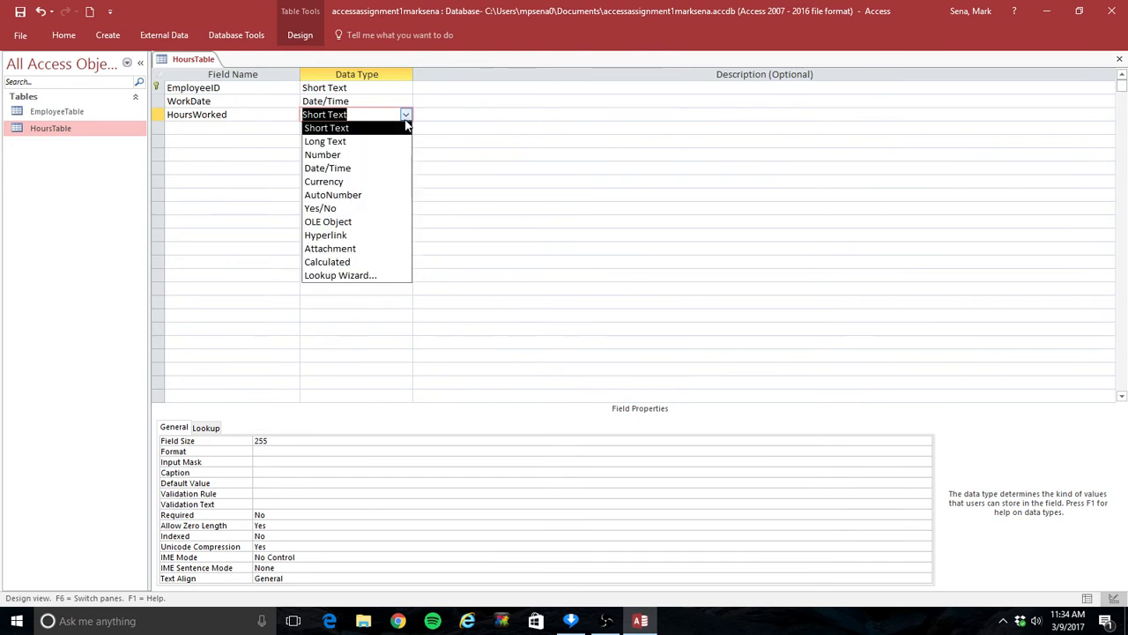
pyautogui.click(397, 157)
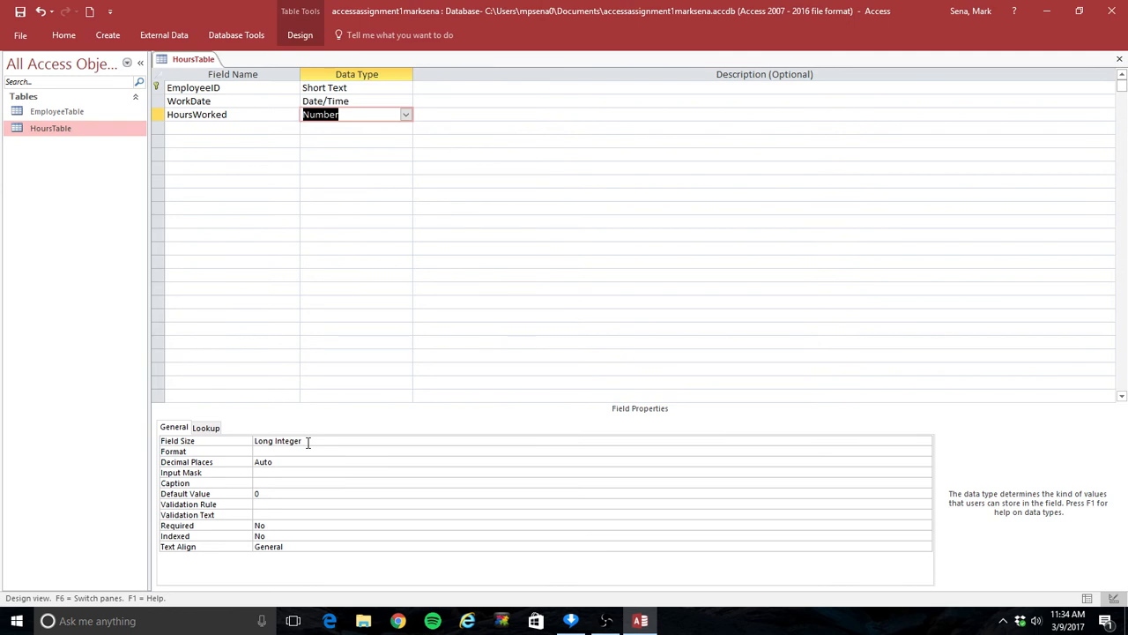
# Set HoursWorked's field size to Single and its default value to 8.
pyautogui.moveTo(308, 441); pyautogui.dragTo(245, 441)
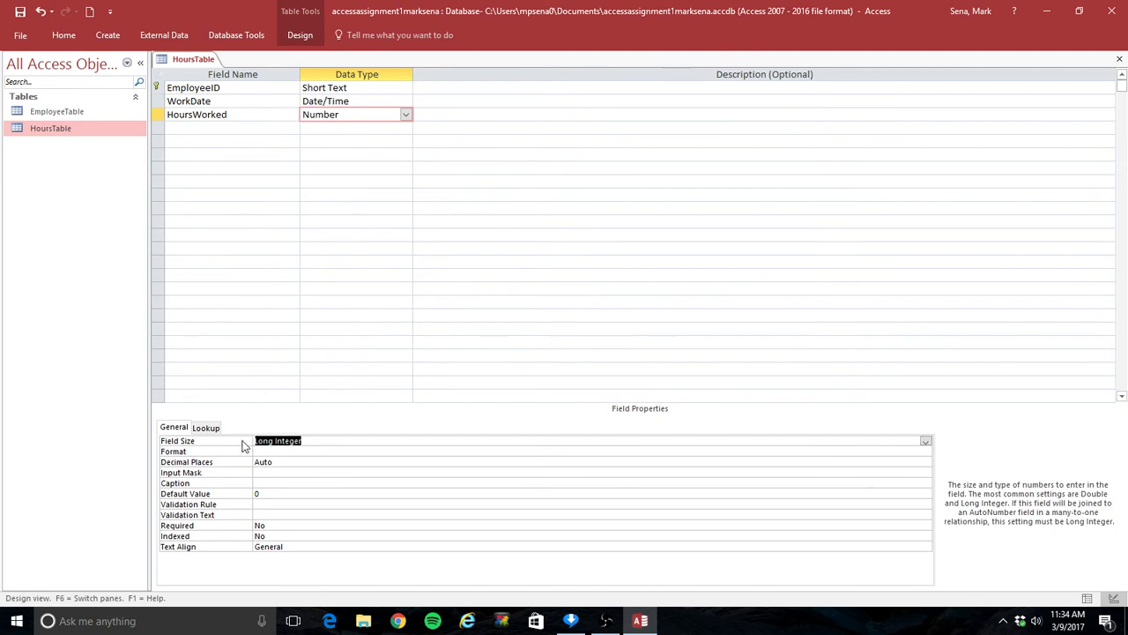
pyautogui.click(926, 442)
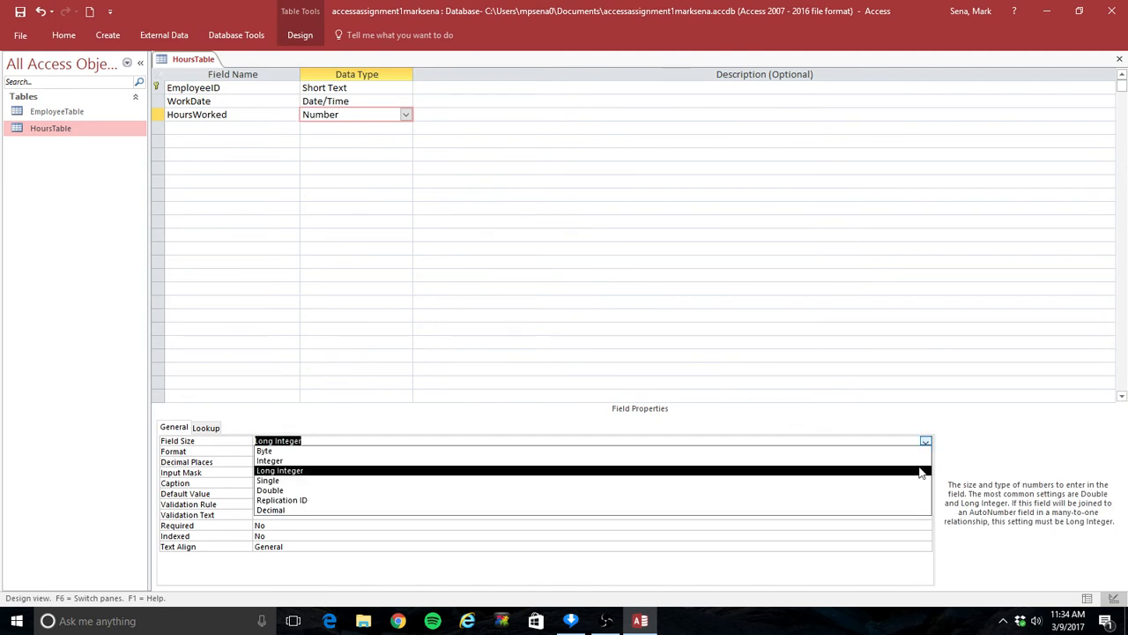
pyautogui.click(918, 483)
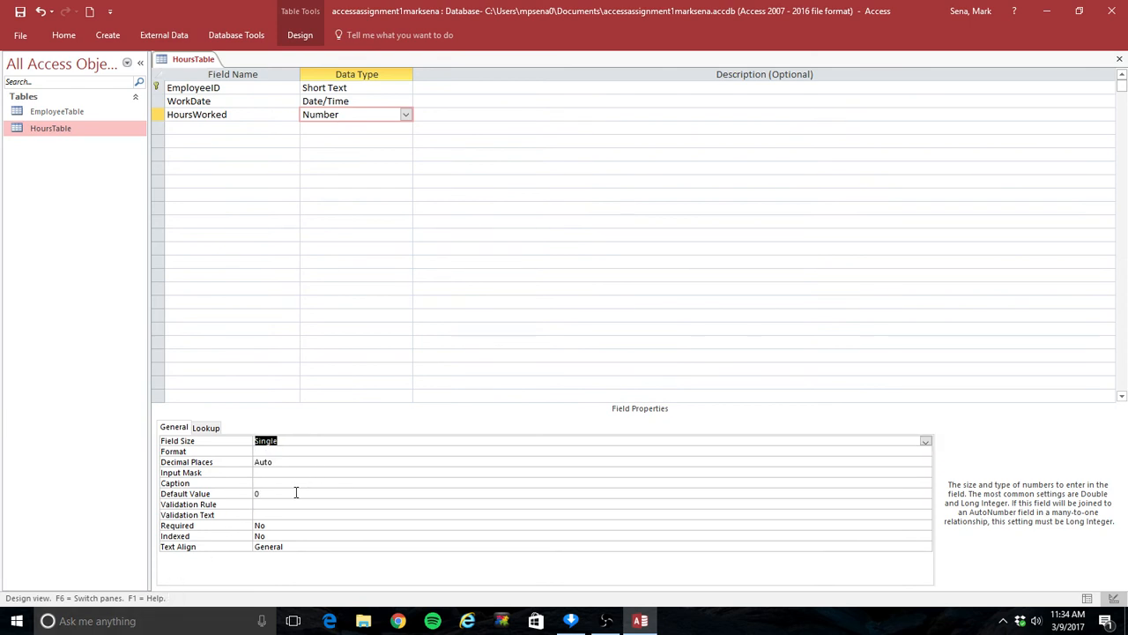
pyautogui.moveTo(265, 494); pyautogui.dragTo(240, 497)
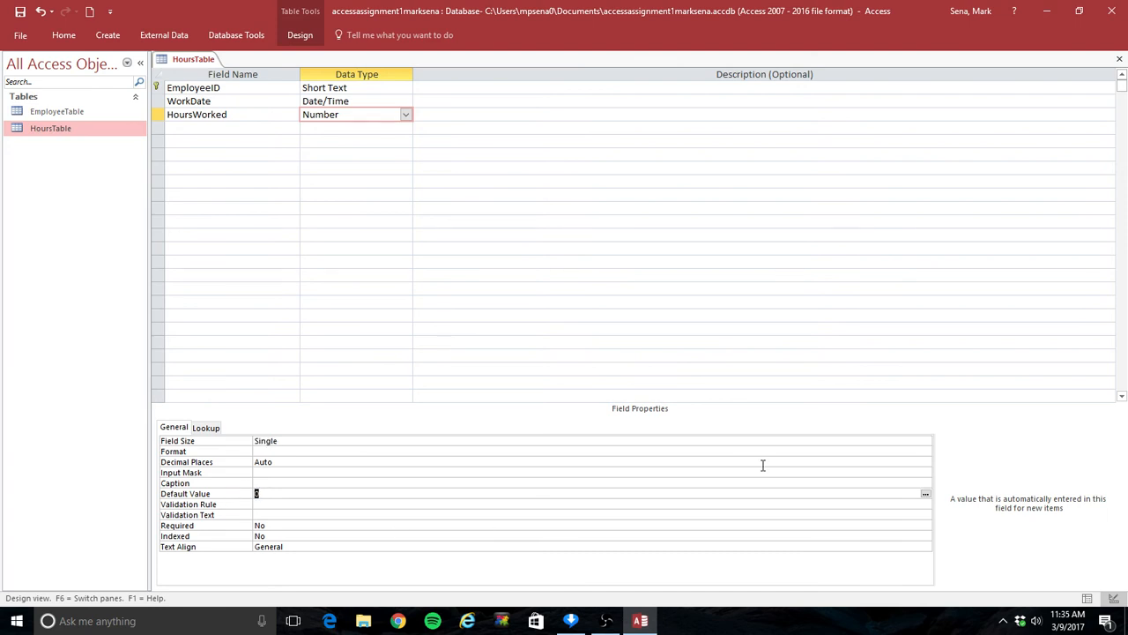
pyautogui.write('8')
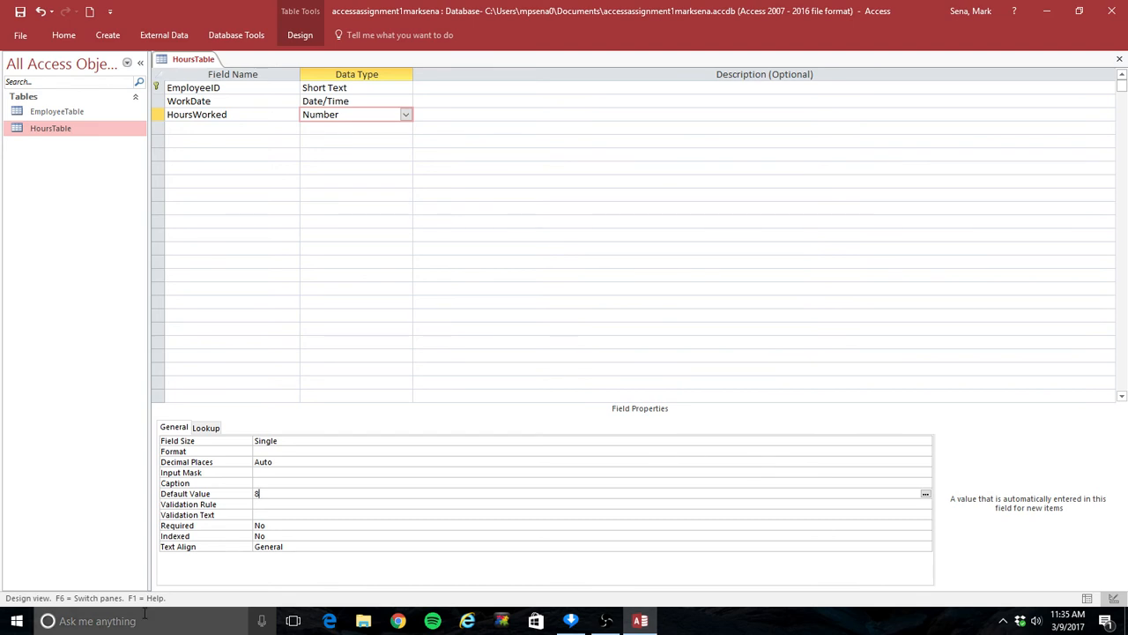
# Set HoursWorked's validation rule to <24 and its validation text to "Hours Worked must be <24".
pyautogui.click(285, 503)
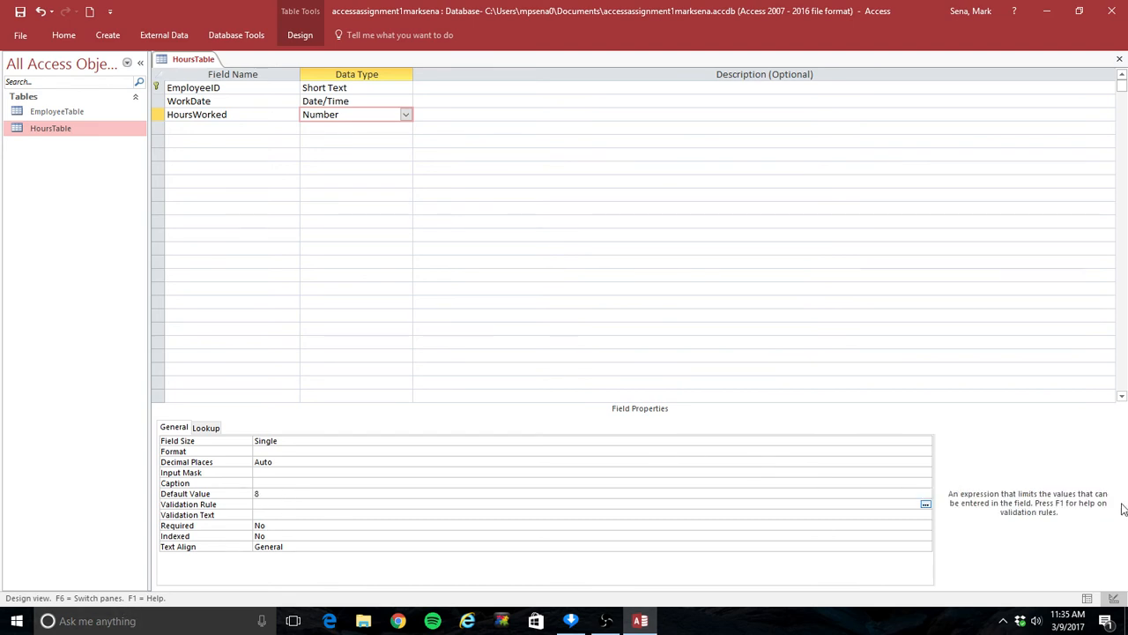
pyautogui.write('<24')
pyautogui.click(318, 514)
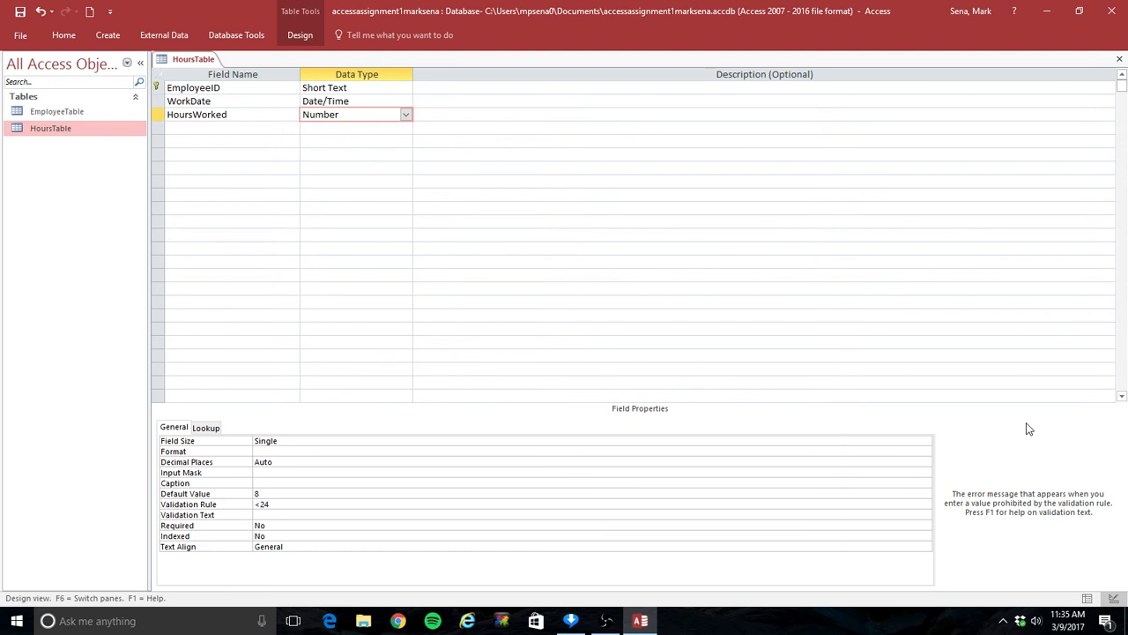
pyautogui.write('Hours Worked must be <24')
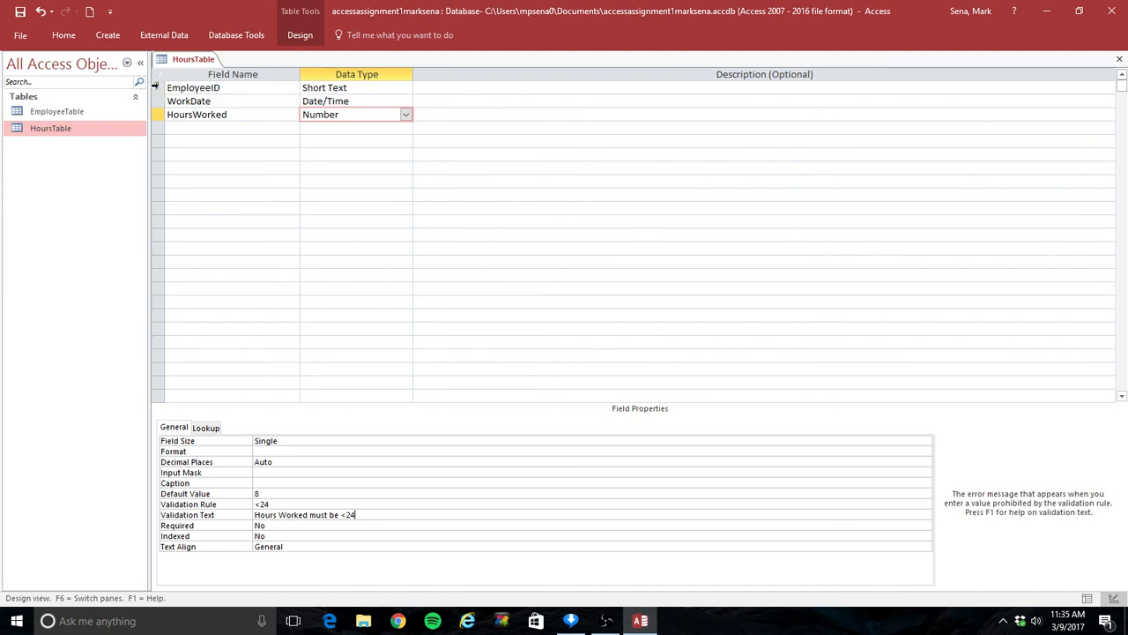
pyautogui.moveTo(156, 87); pyautogui.dragTo(156, 101)
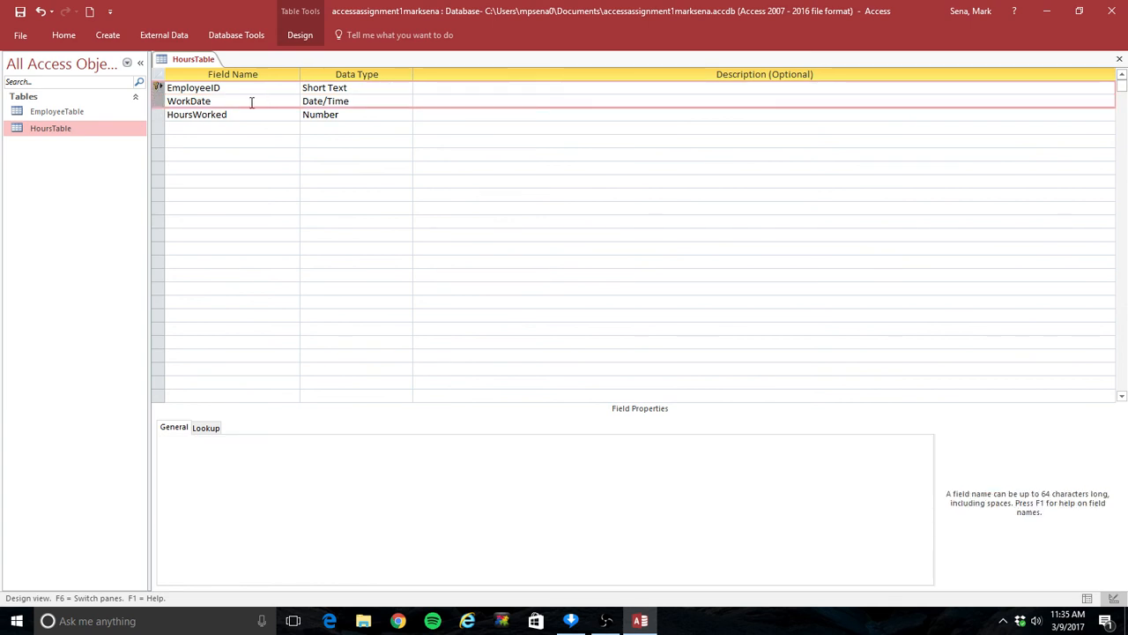
pyautogui.click(159, 89)
pyautogui.rightClick(159, 93)
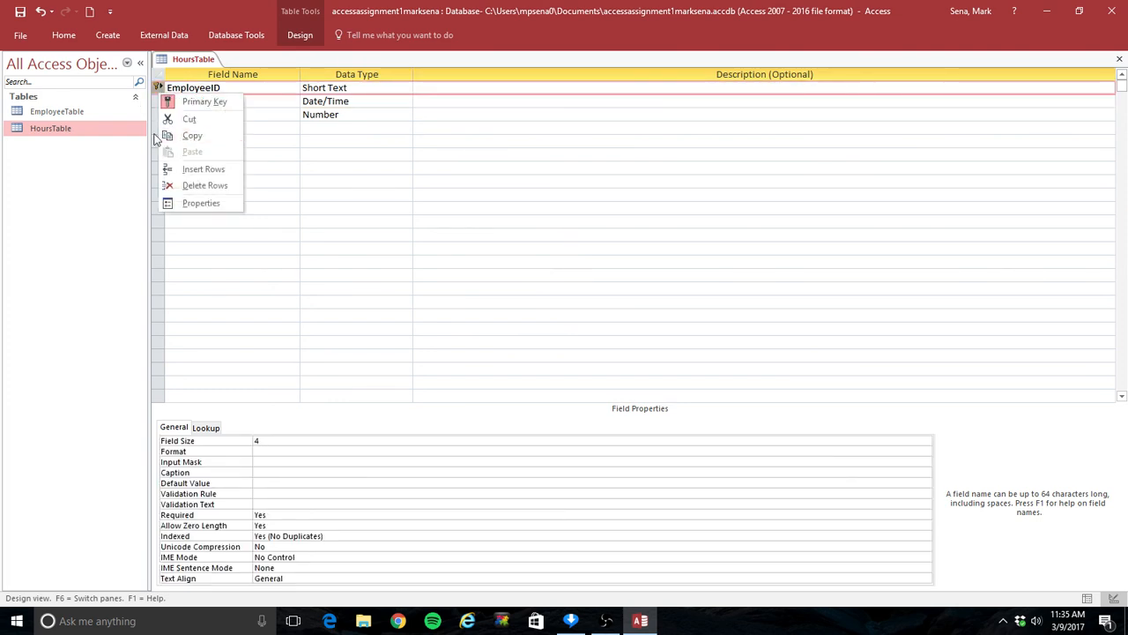
pyautogui.click(596, 208)
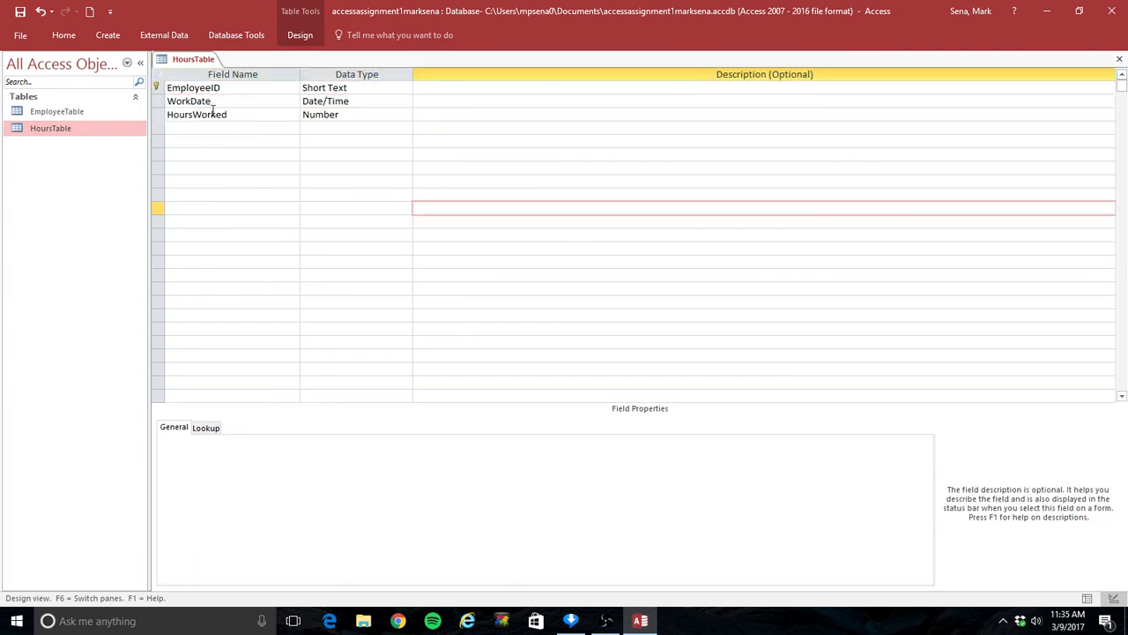
pyautogui.click(268, 99)
pyautogui.click(263, 87)
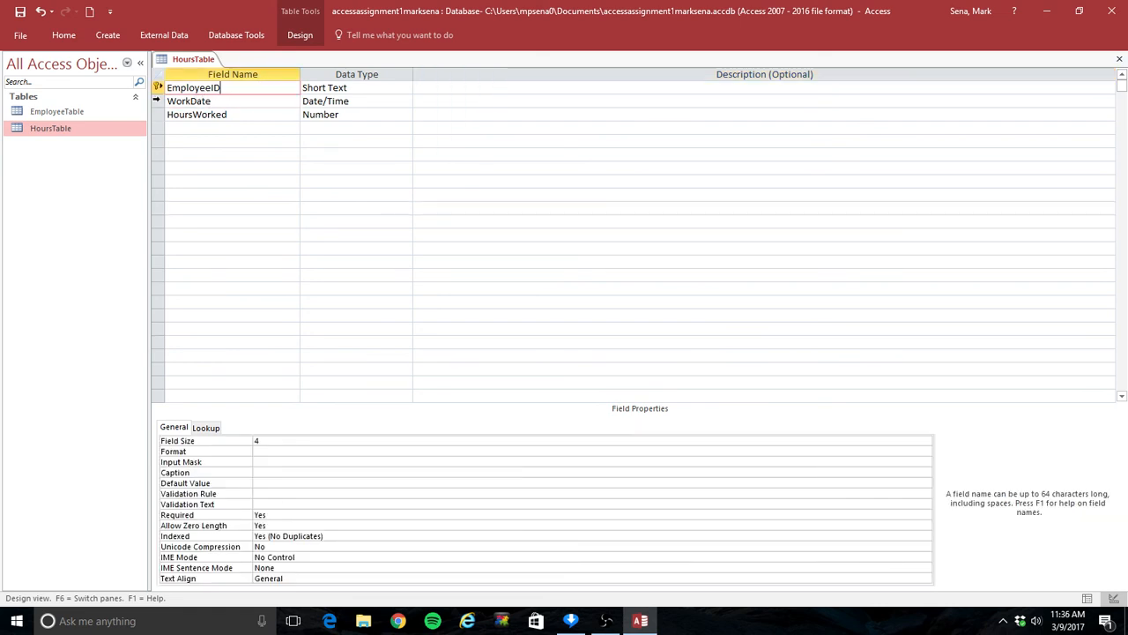
pyautogui.click(156, 100)
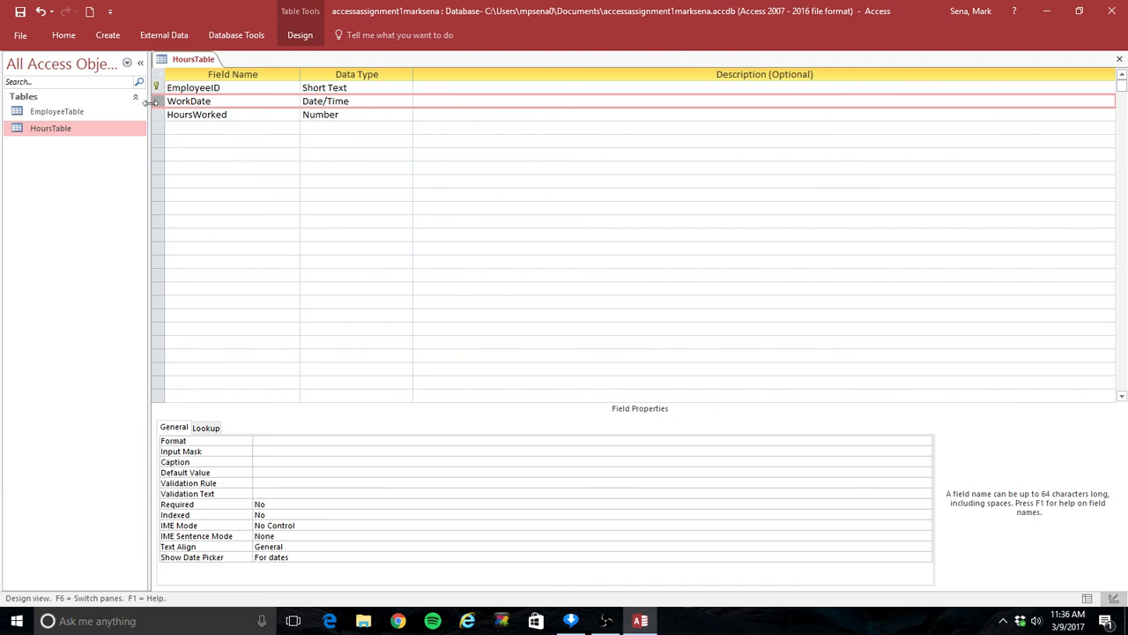
# Remove the primary key from HoursTable's EmployeeID field.
pyautogui.rightClick(158, 88)
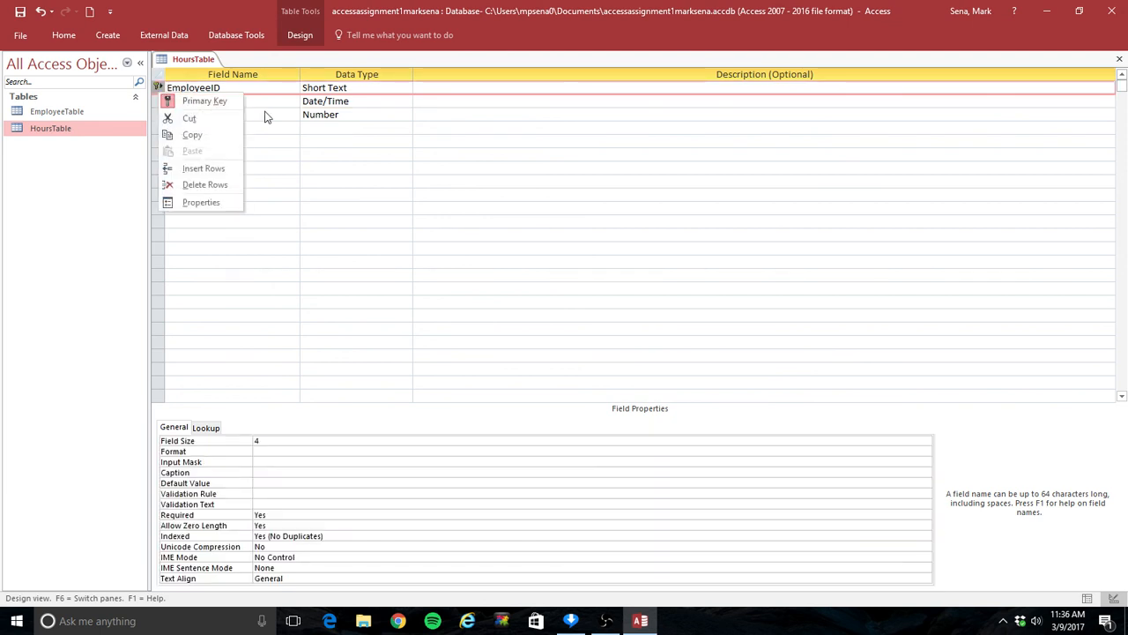
pyautogui.click(224, 103)
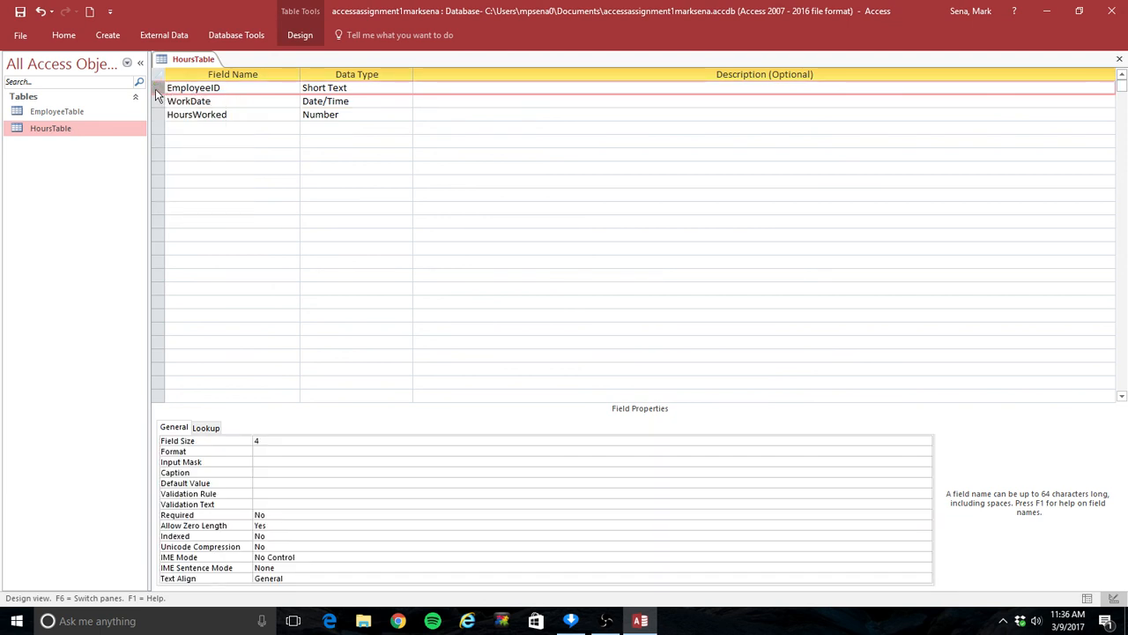
# Set EmployeeID and WorkDate together as the composite primary key of HoursTable.
pyautogui.click(160, 100)
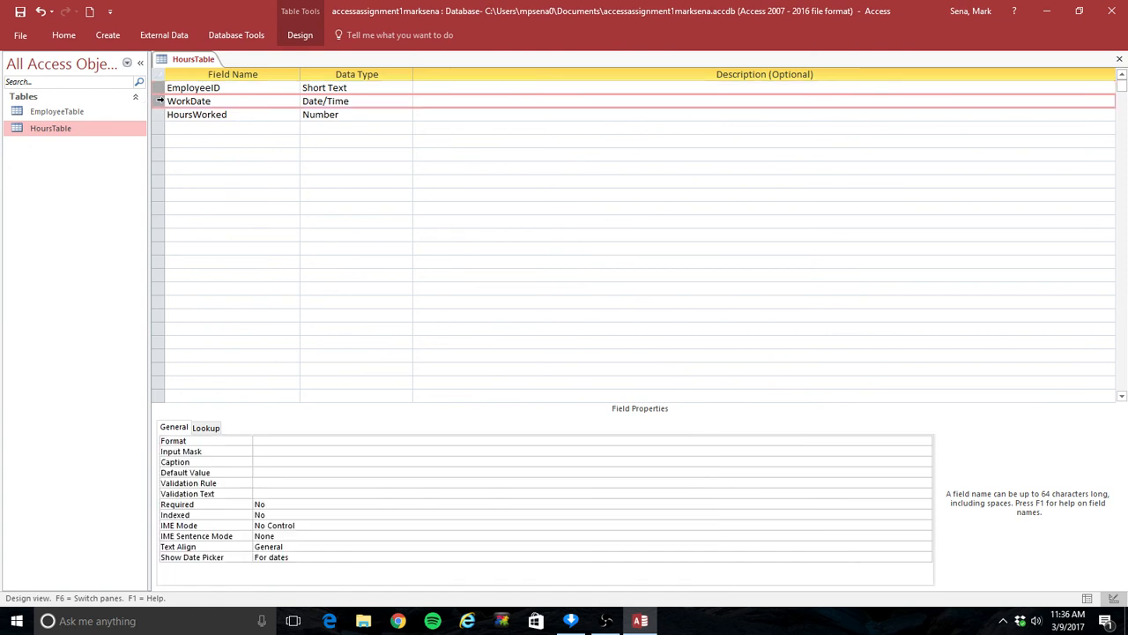
pyautogui.moveTo(156, 88); pyautogui.dragTo(158, 103)
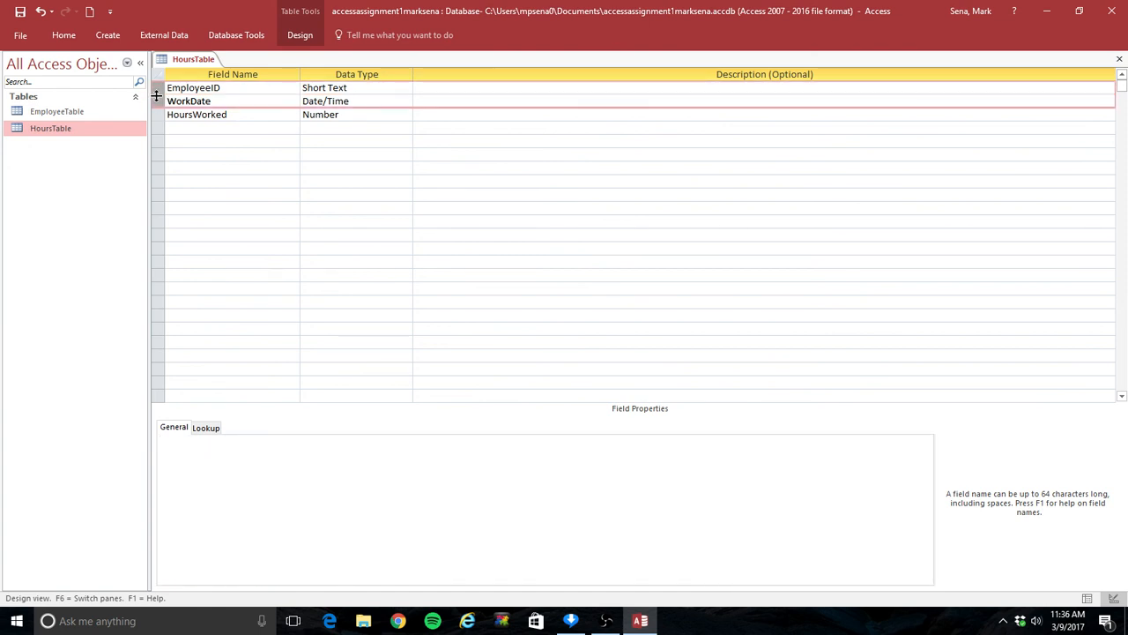
pyautogui.rightClick(160, 102)
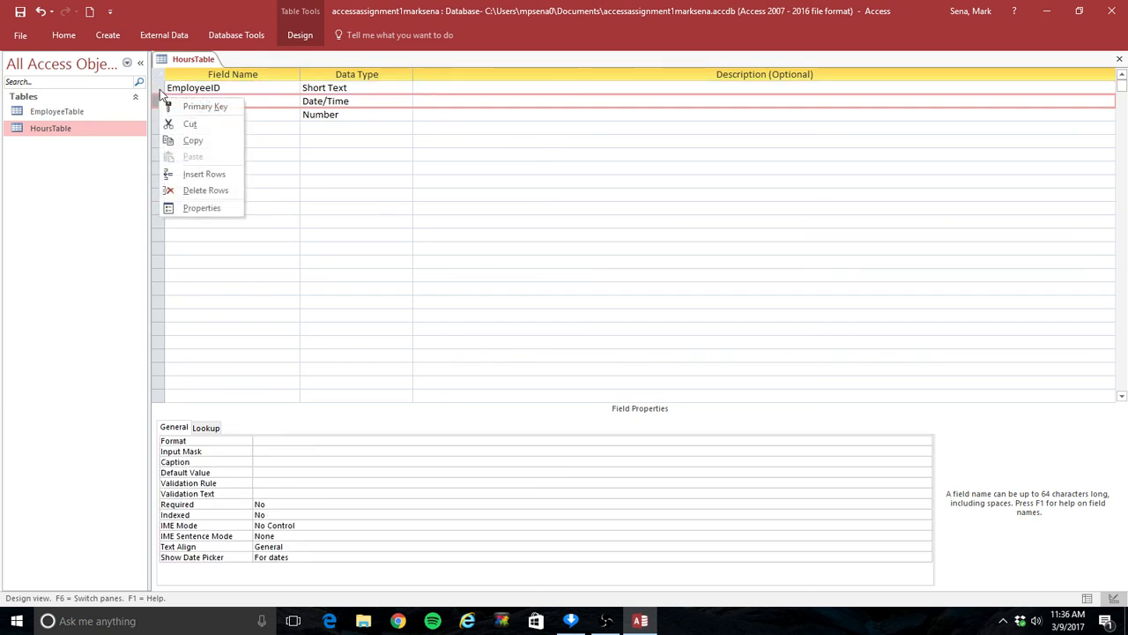
pyautogui.click(205, 105)
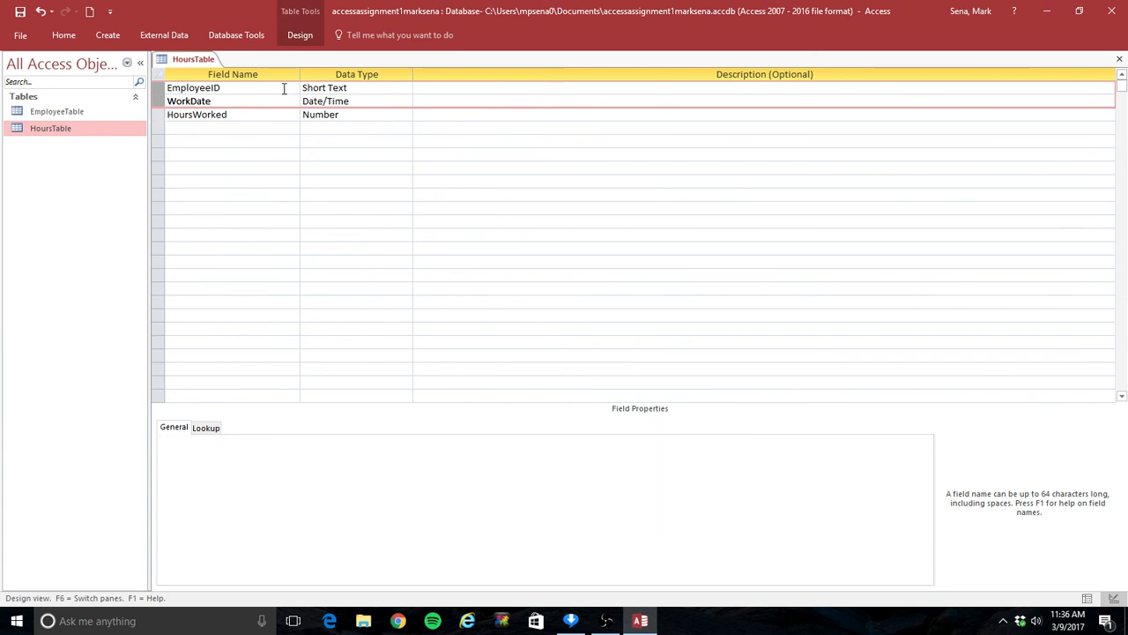
pyautogui.rightClick(379, 96)
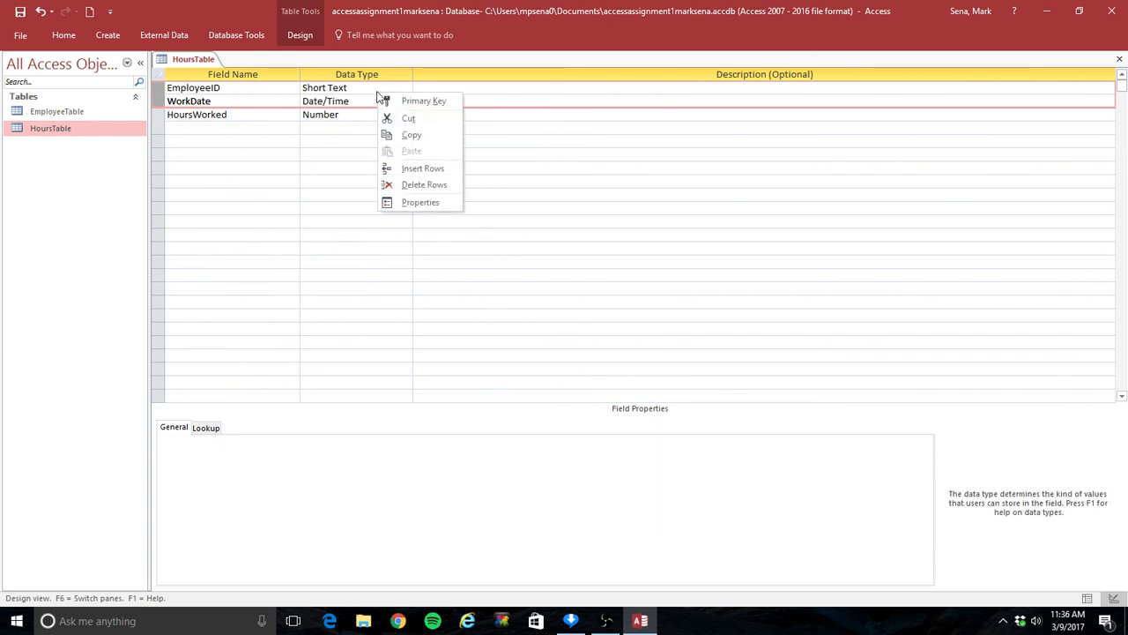
pyautogui.click(448, 100)
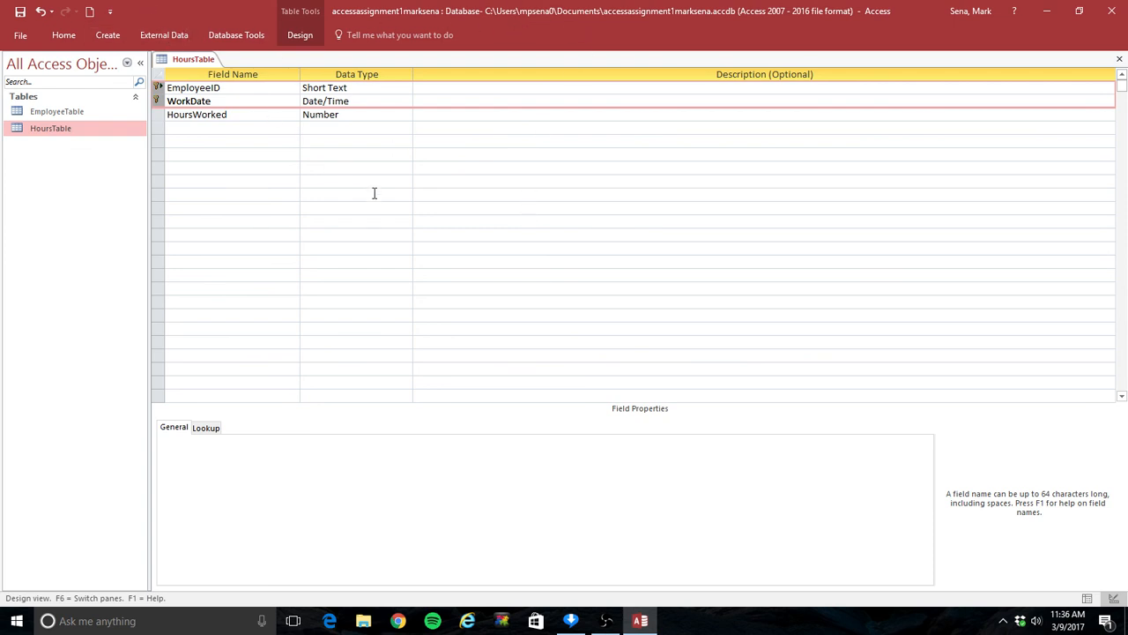
# Close HoursTable and save the changes to its design.
pyautogui.press('Down')
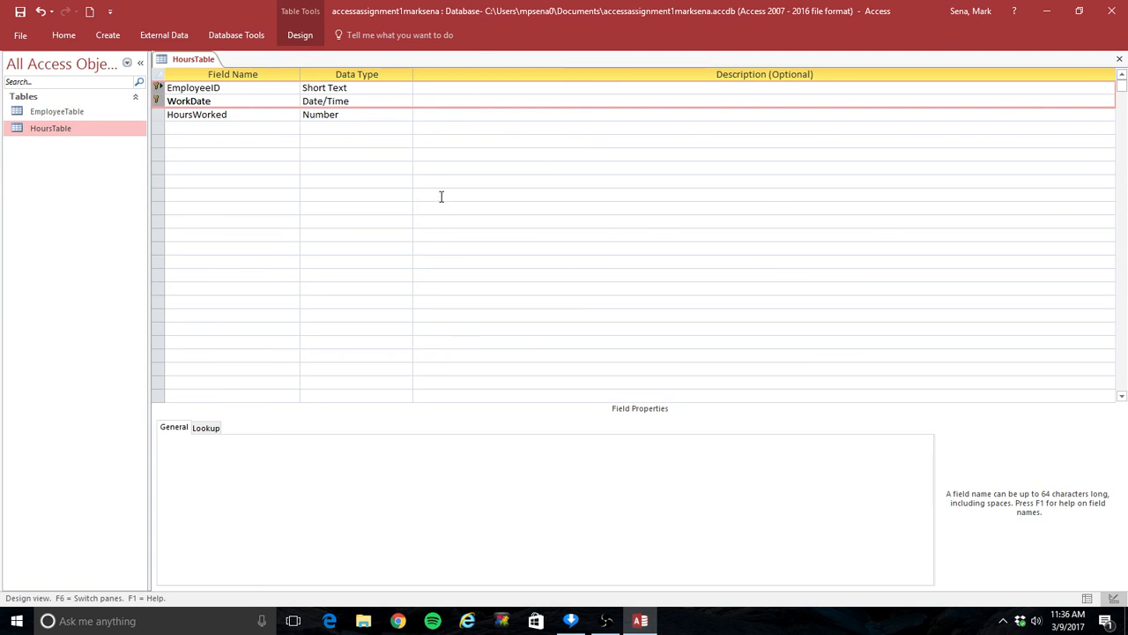
pyautogui.click(1120, 59)
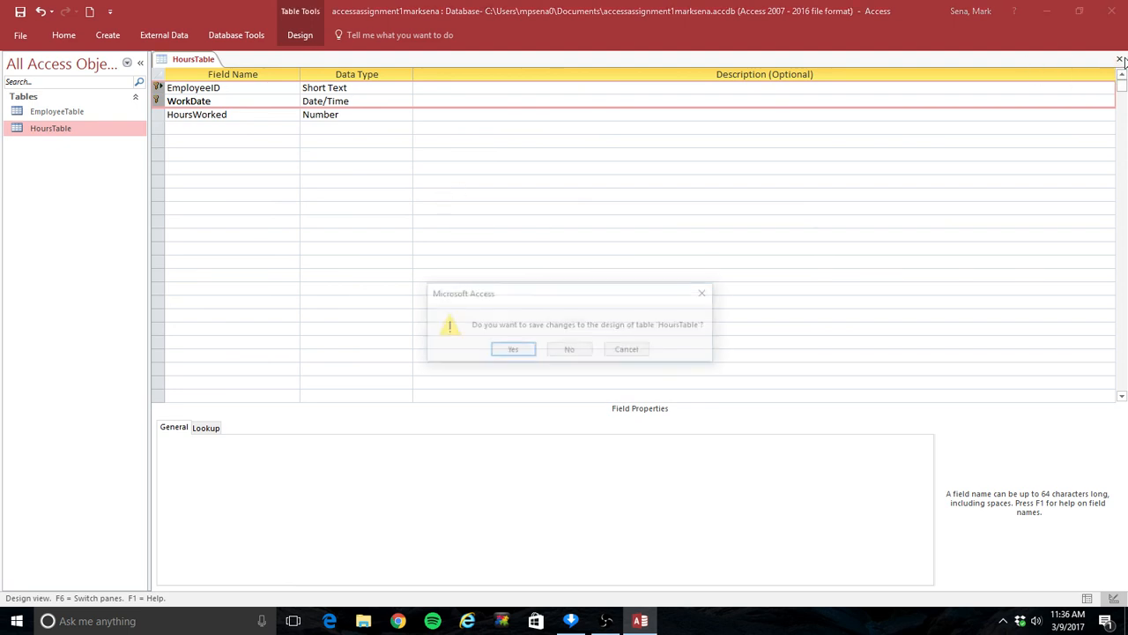
pyautogui.click(512, 352)
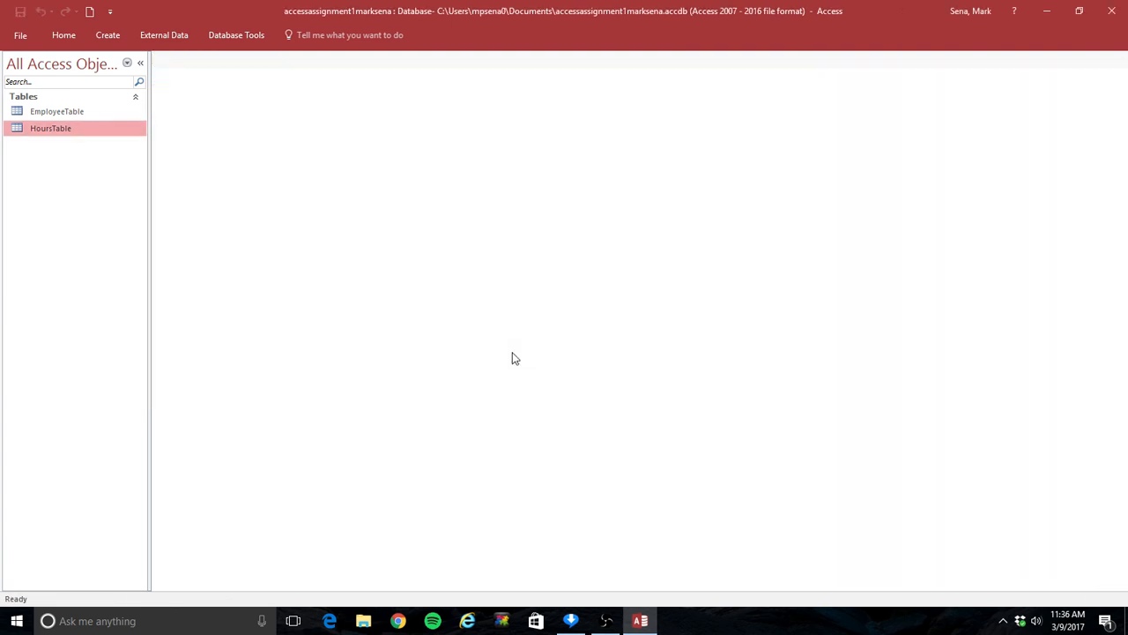